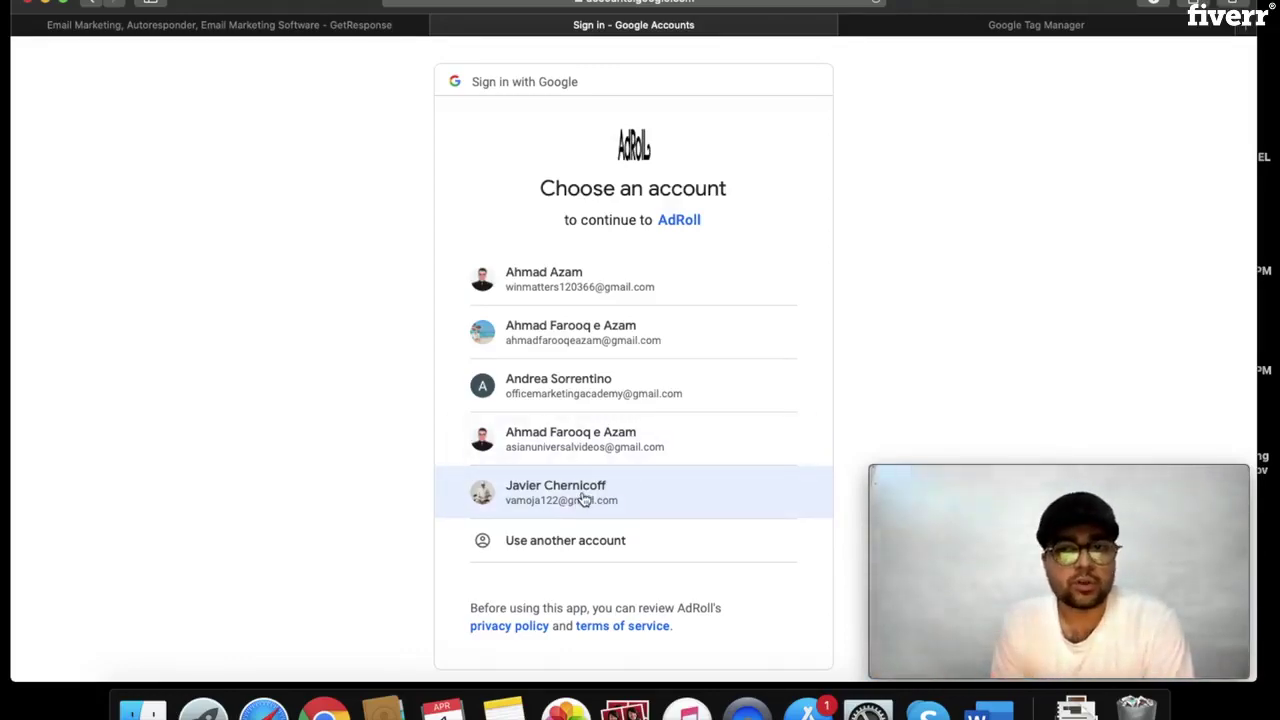
Close the Google sign-in and Google Tag Manager tabs and return to the GetResponse dashboard.
click(1068, 22)
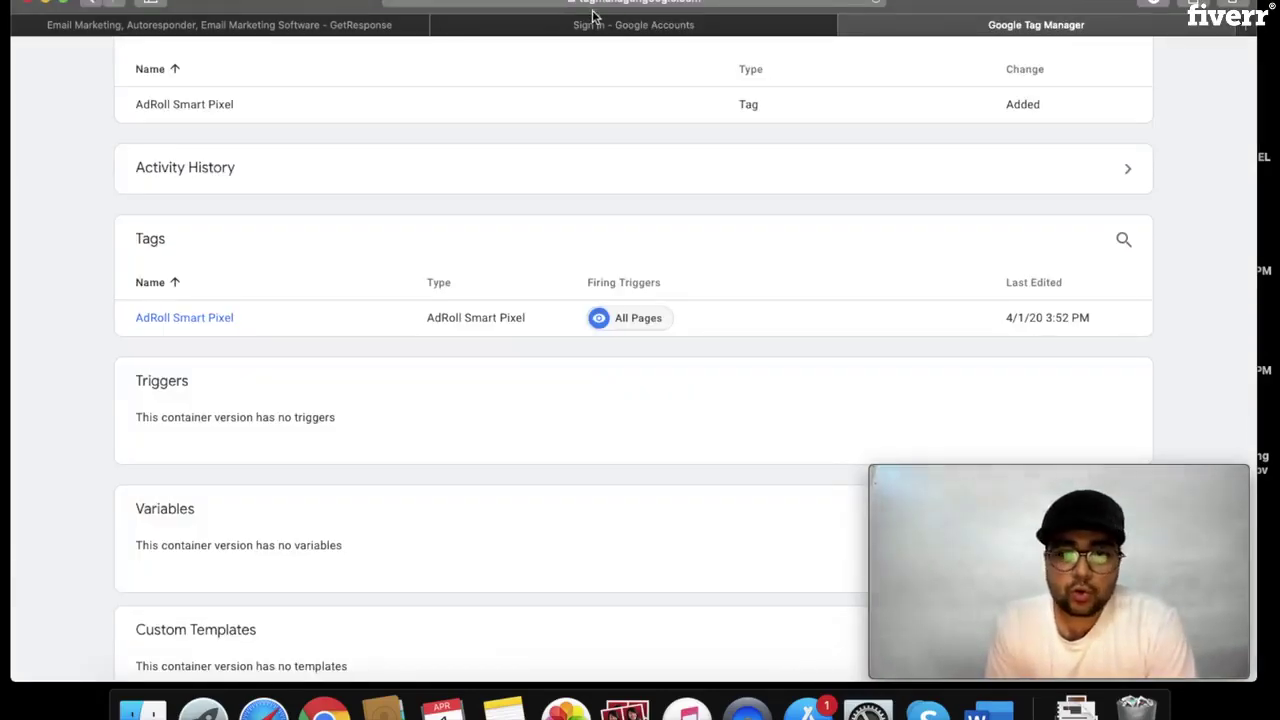
click(541, 30)
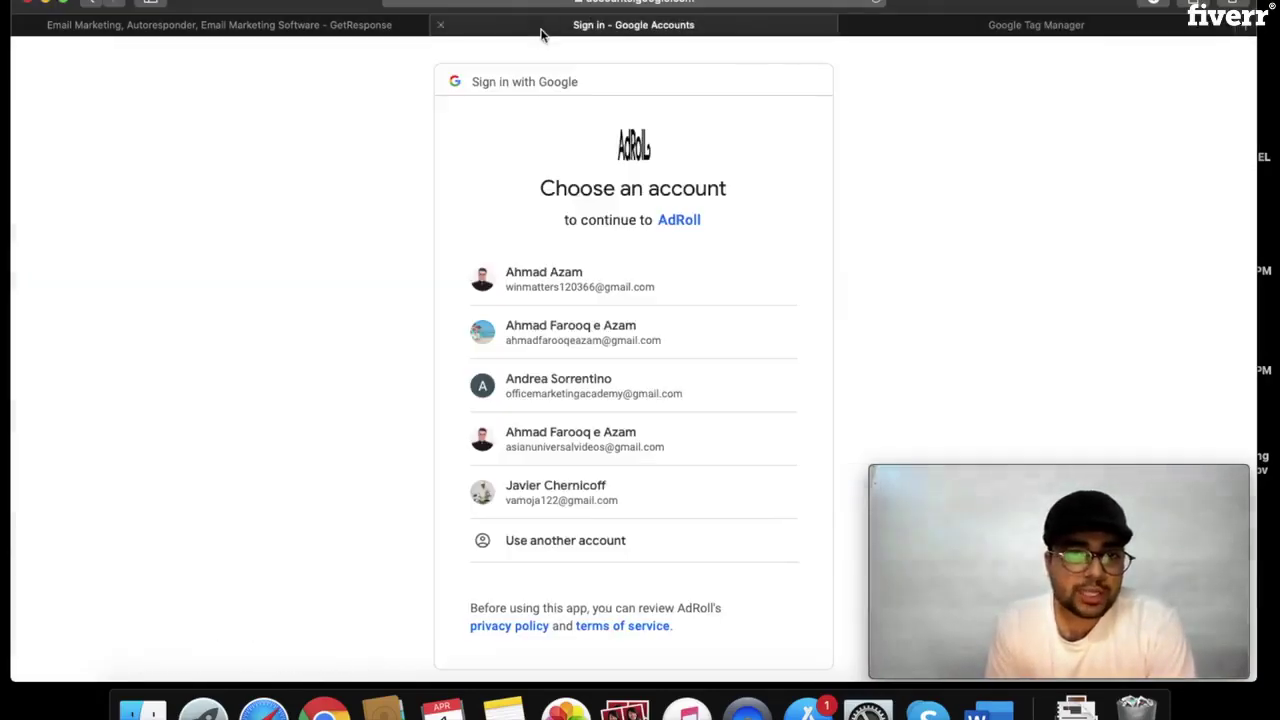
click(438, 25)
click(444, 28)
scroll(731, 80, up, 10)
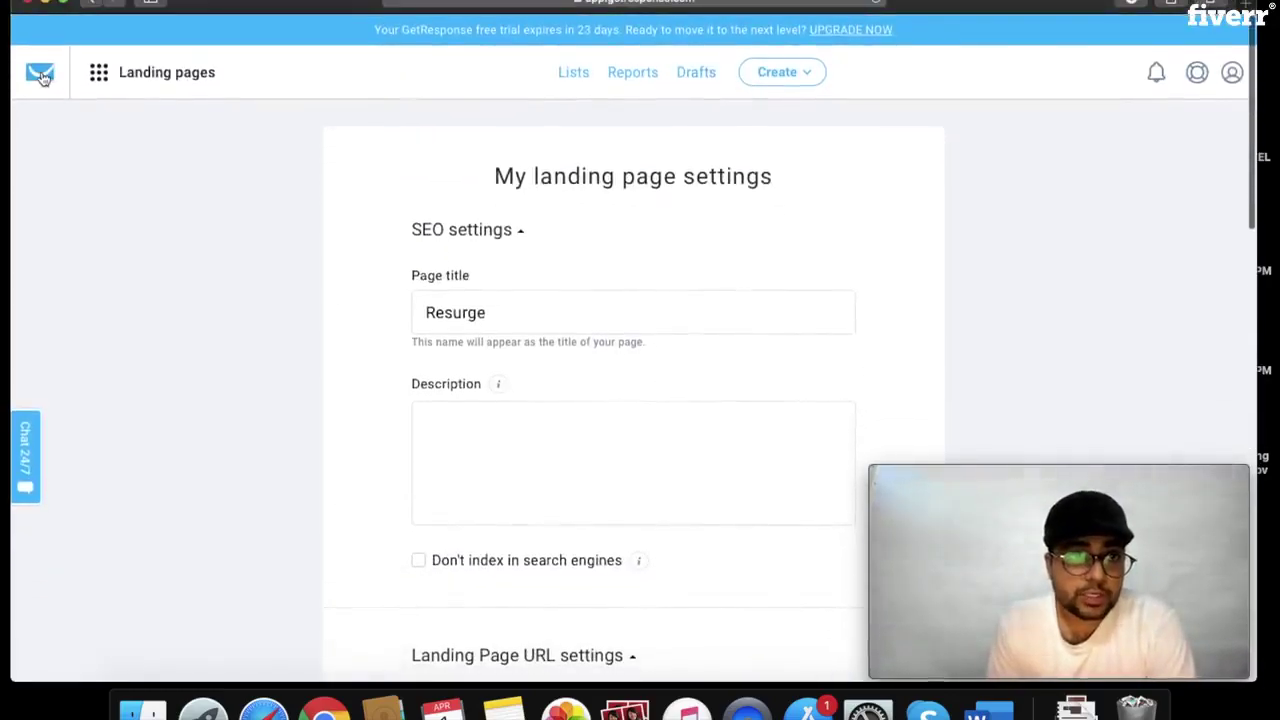
click(40, 74)
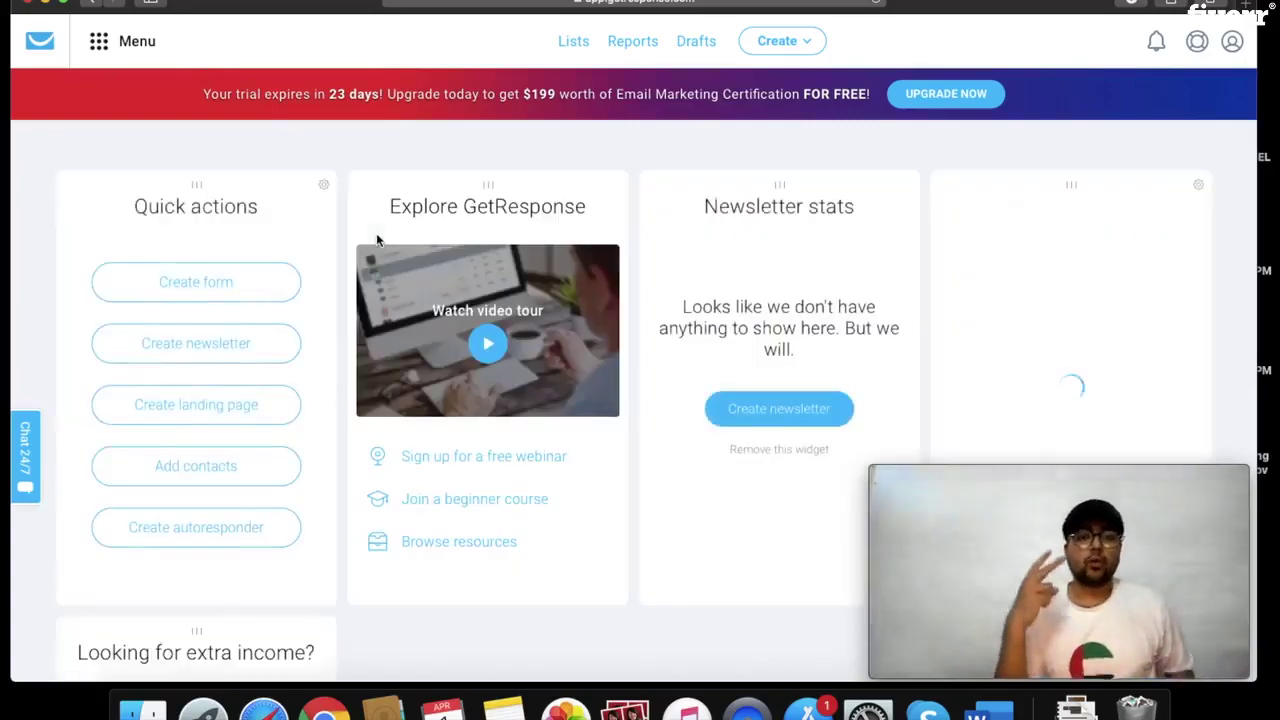
Open the Lists page showing resurge1 with 1 contact, backing out of the pricing page.
click(104, 48)
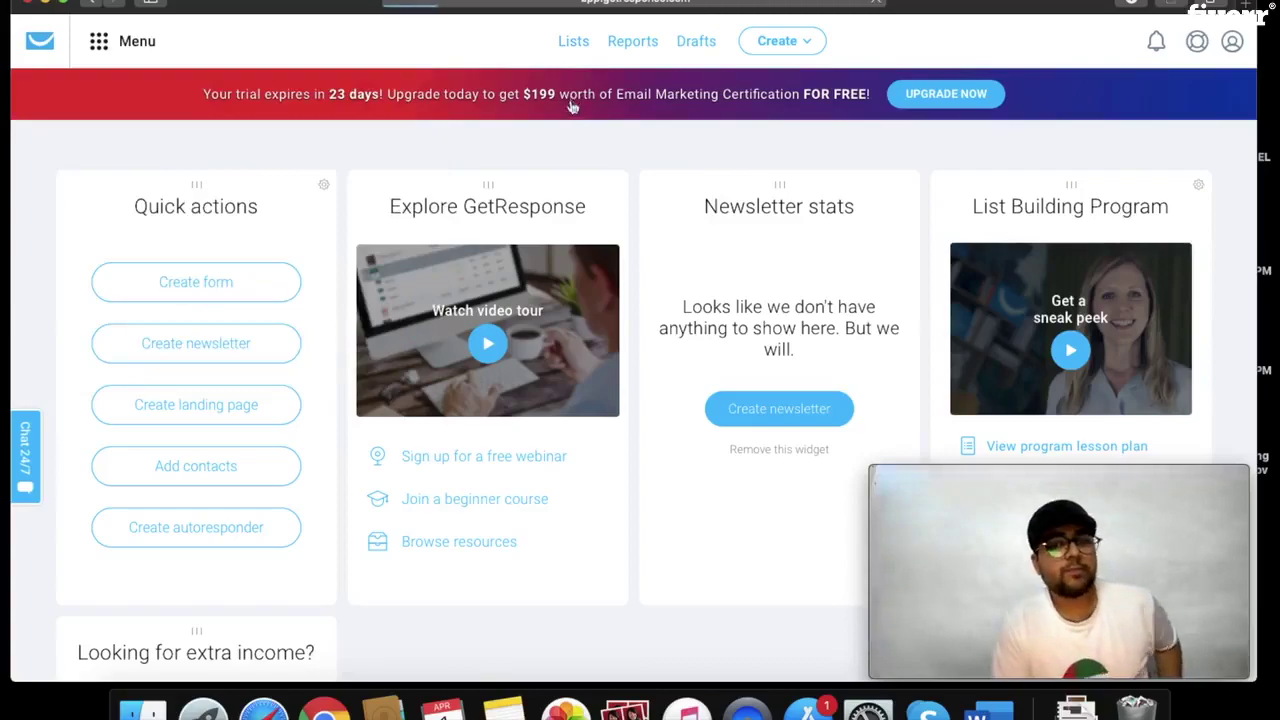
click(572, 100)
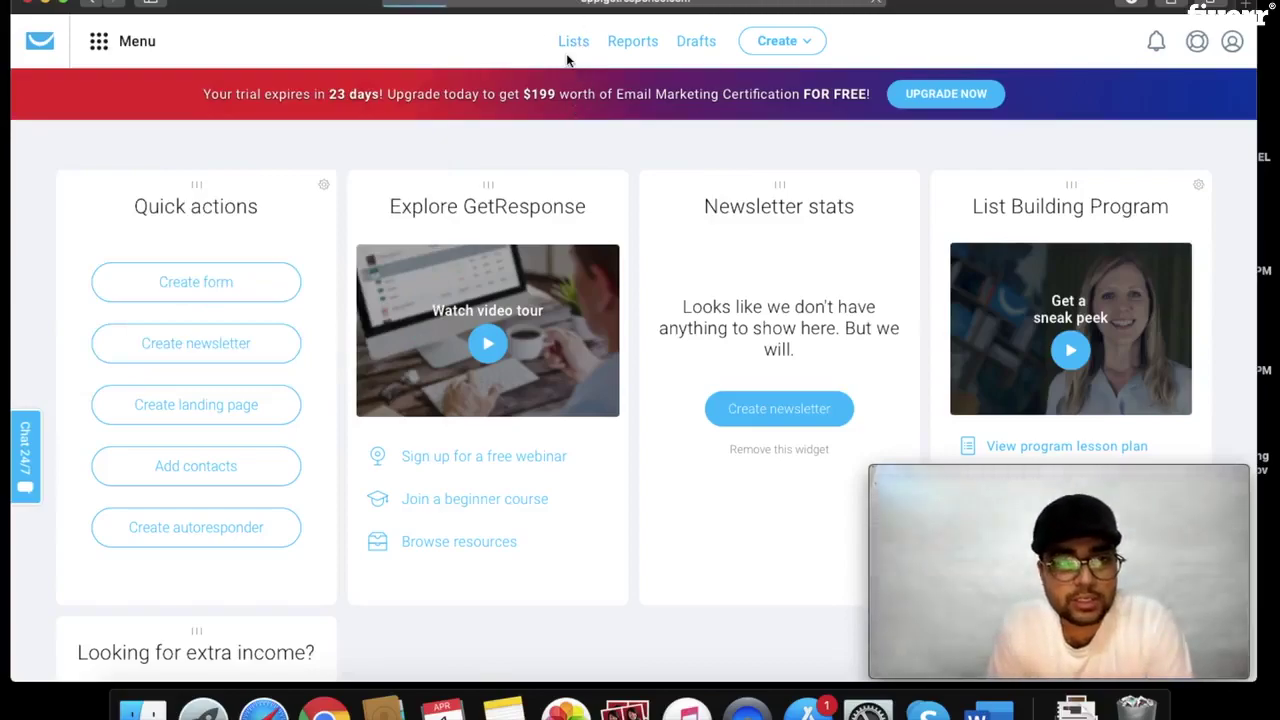
scroll(566, 53, up, 5)
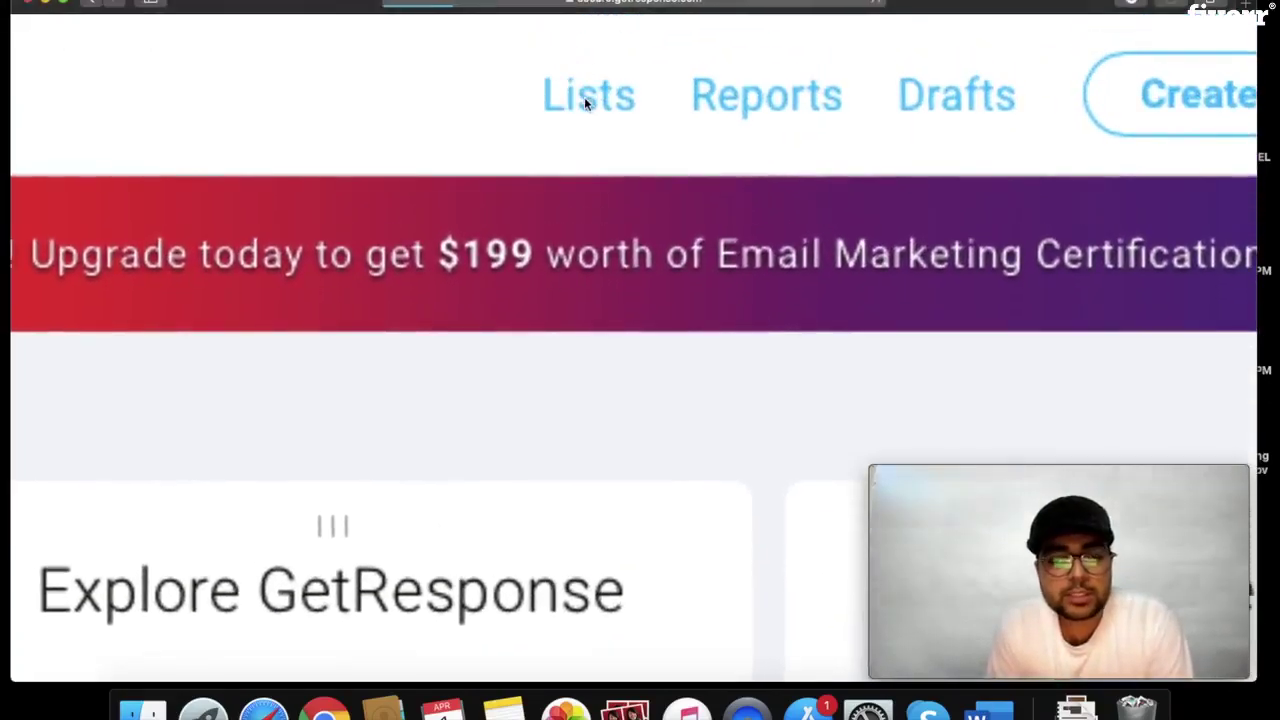
click(584, 97)
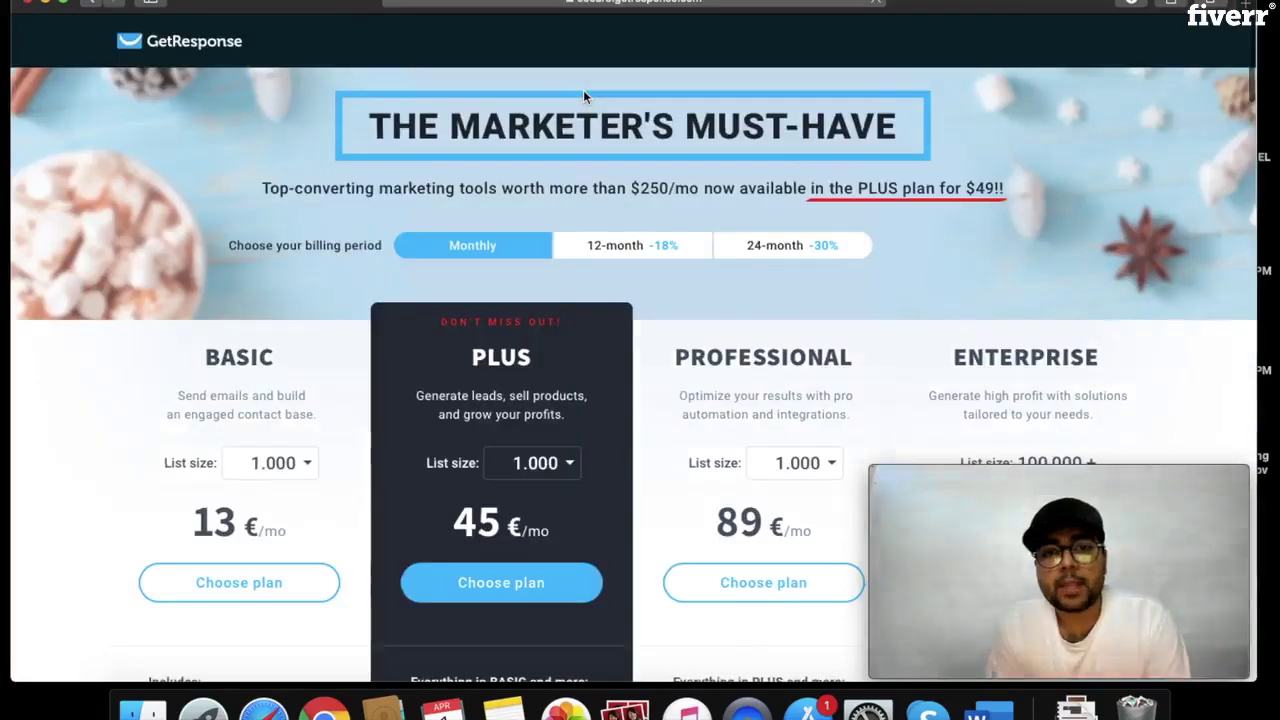
scroll(583, 89, down, 5)
scroll(583, 89, up, 5)
click(86, 4)
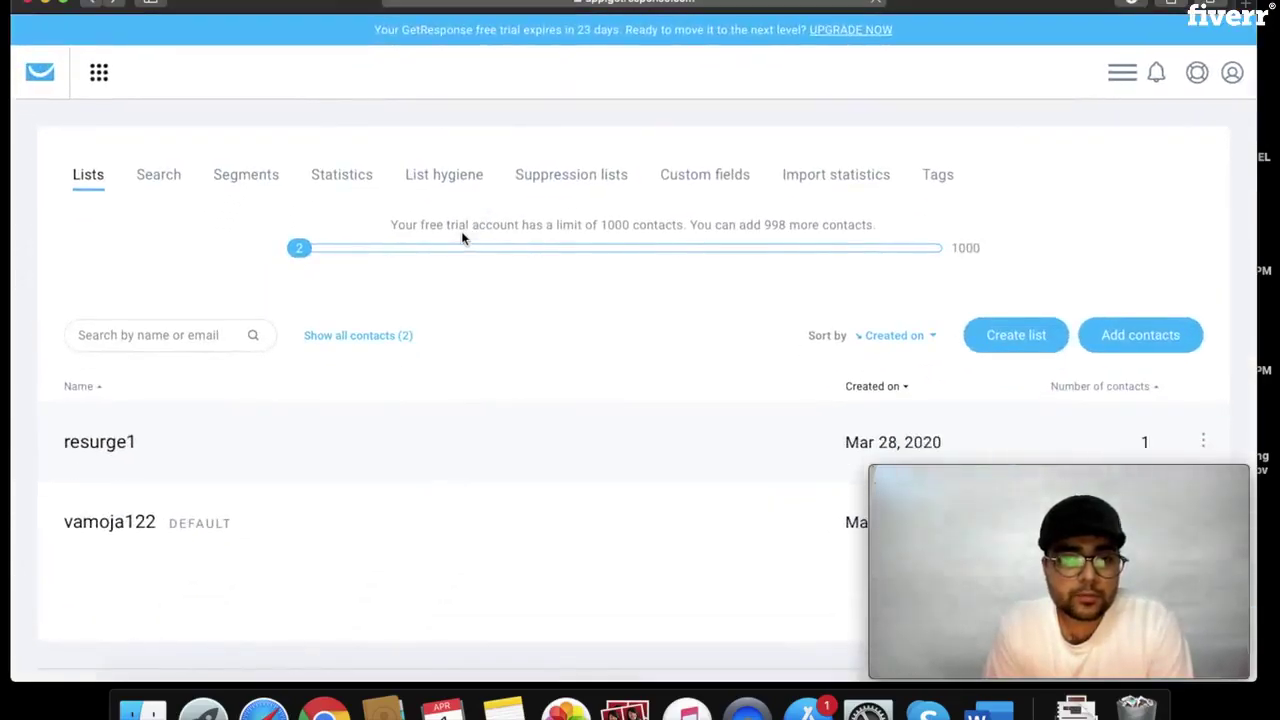
Choose Show autoresponders from the resurge1 list's actions menu.
scroll(462, 237, down, 1)
mouse_move(1048, 547)
drag(1048, 547, 196, 537)
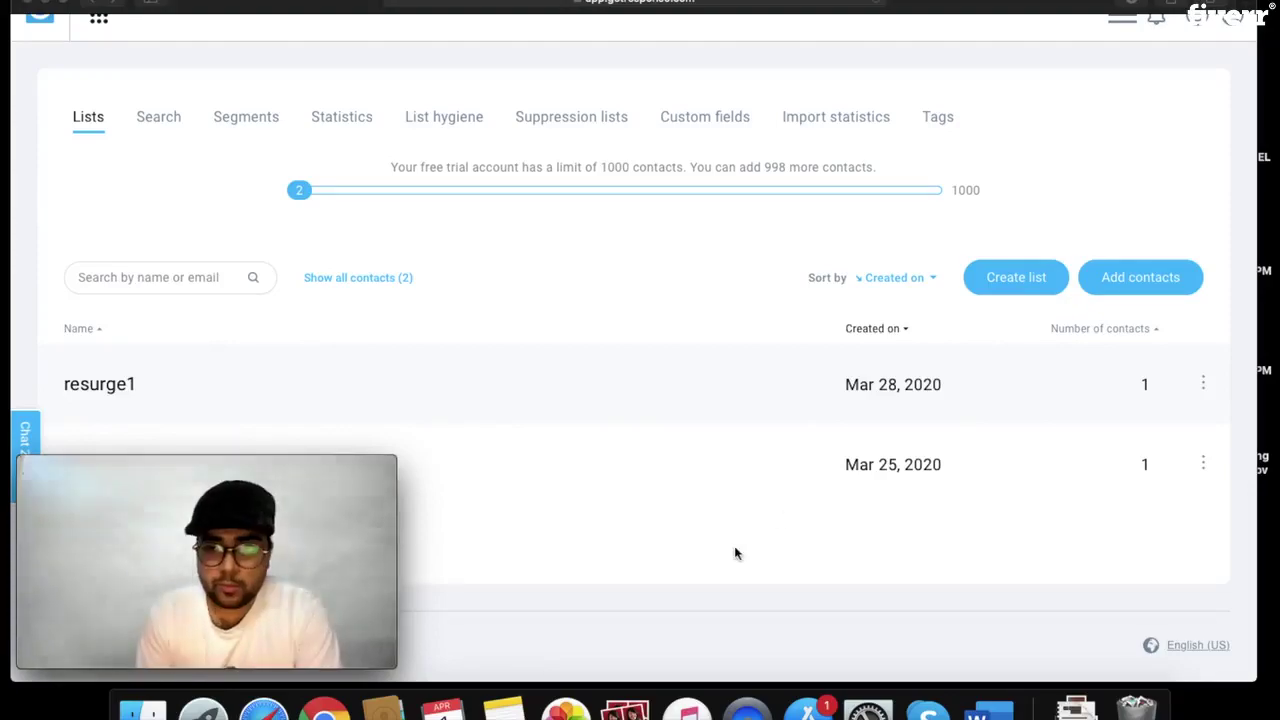
click(1203, 384)
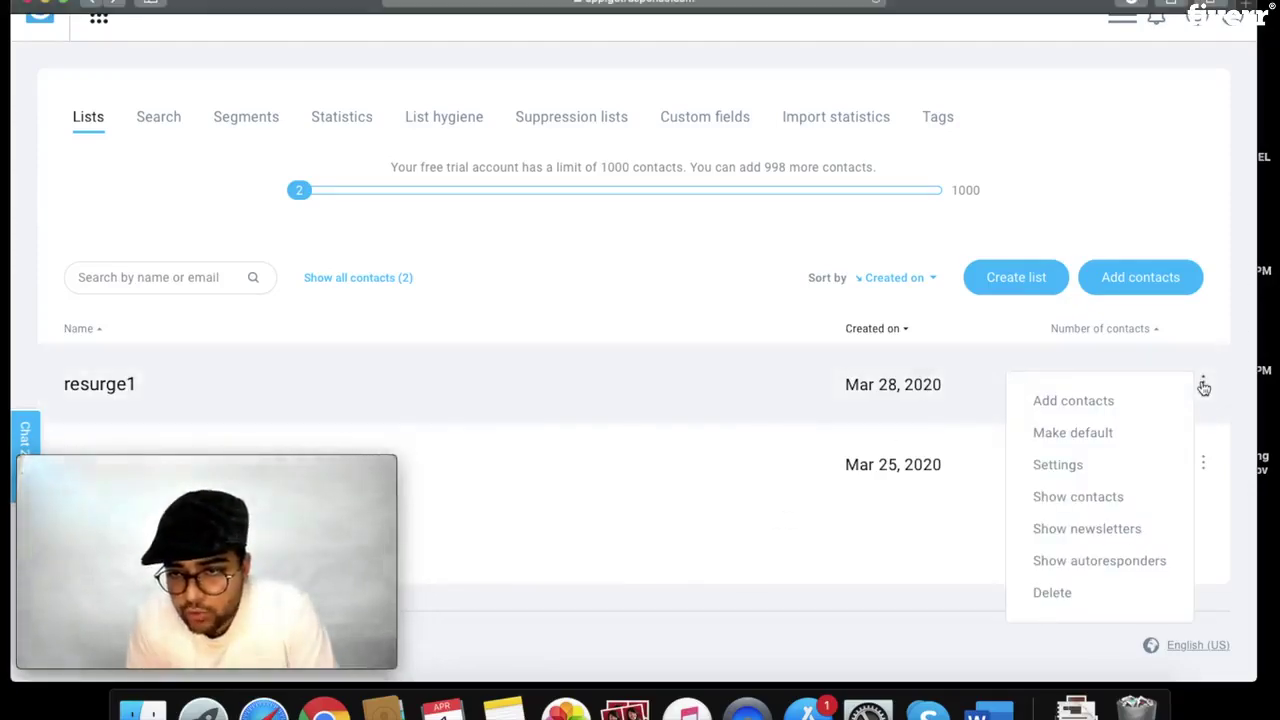
click(1136, 562)
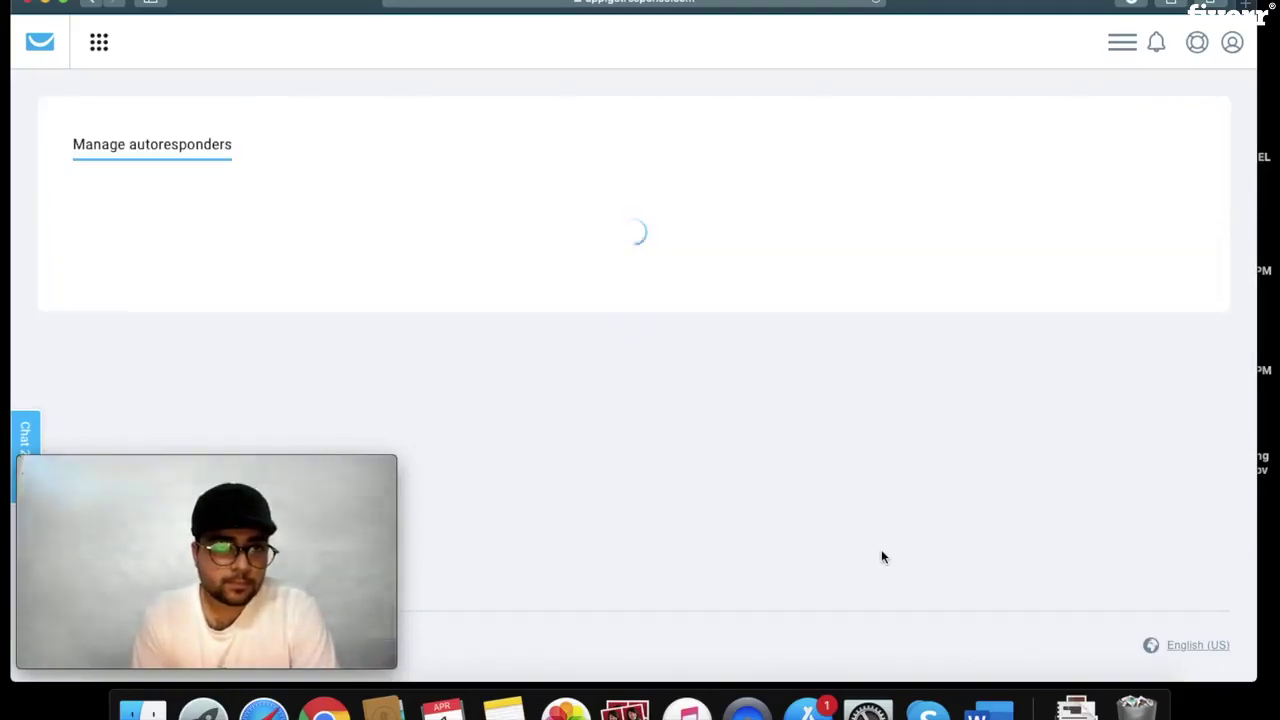
Open the Free Ebook autoresponder to view its day-0, every-weekday schedule and message preview.
scroll(881, 557, down, 1)
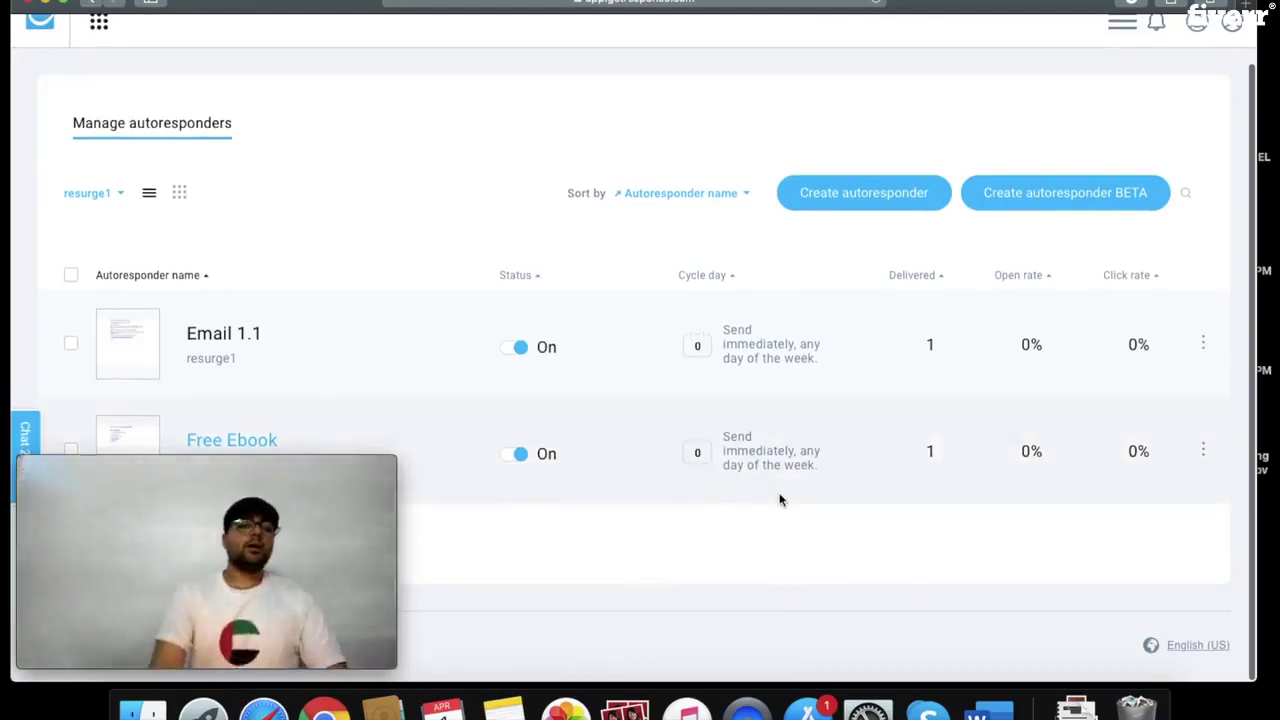
mouse_move(340, 515)
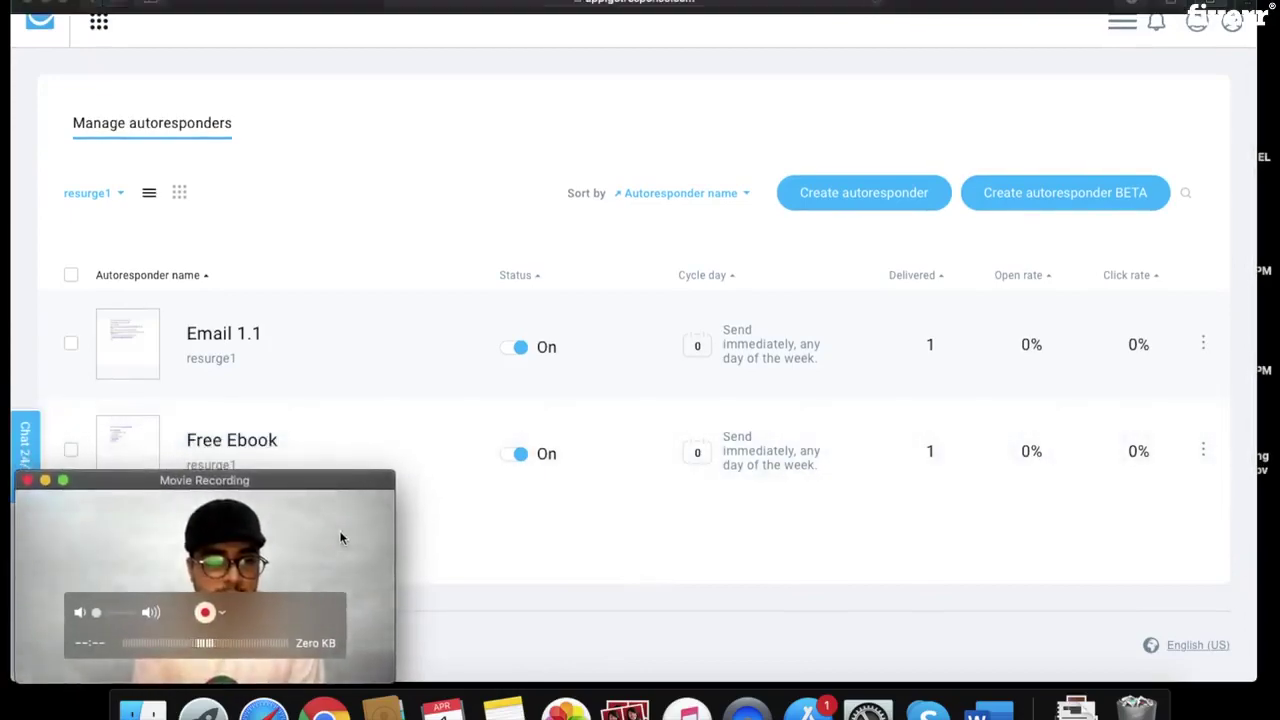
click(250, 442)
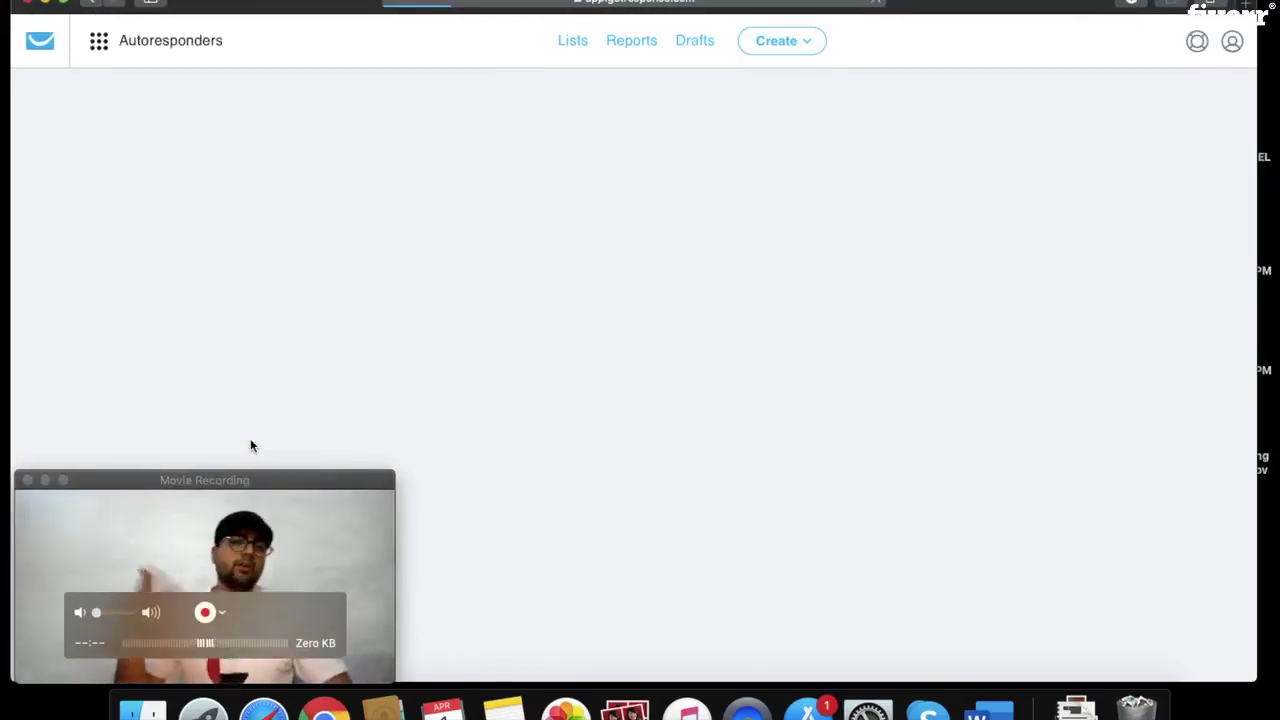
scroll(680, 383, down, 10)
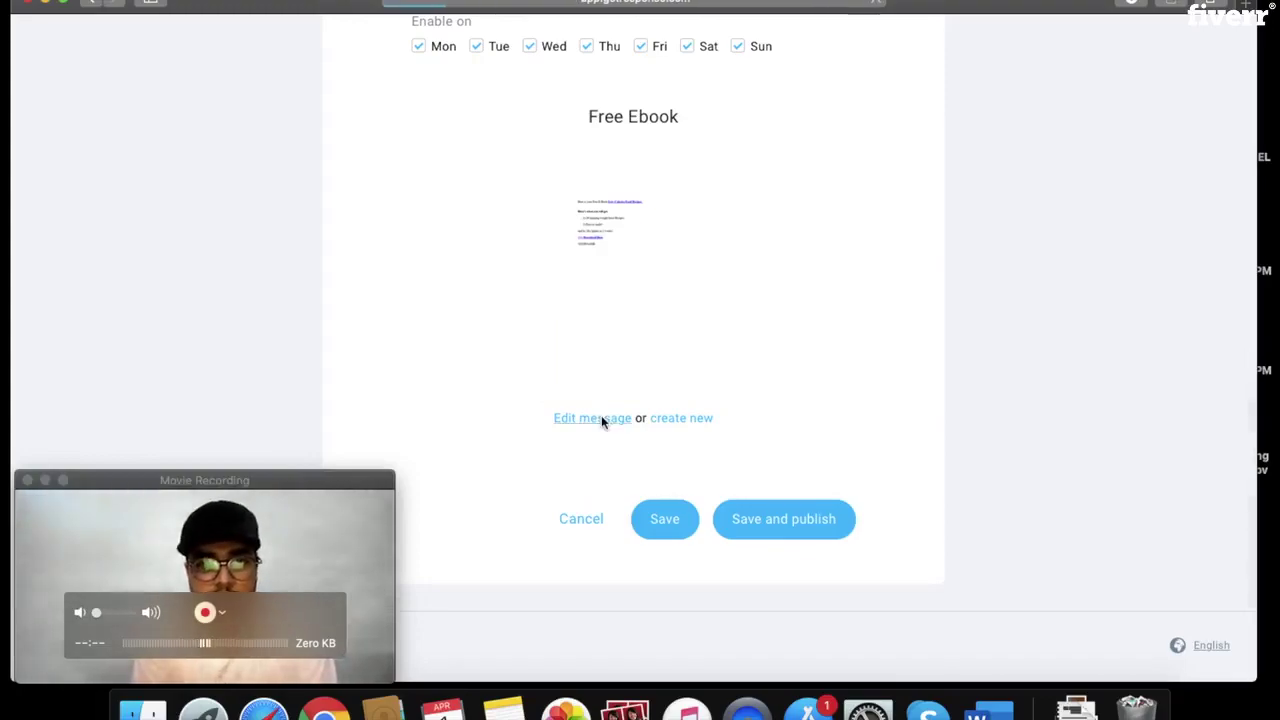
Edit the Free Ebook message to view its subject 'Your Free E-Book' and sender.
click(601, 418)
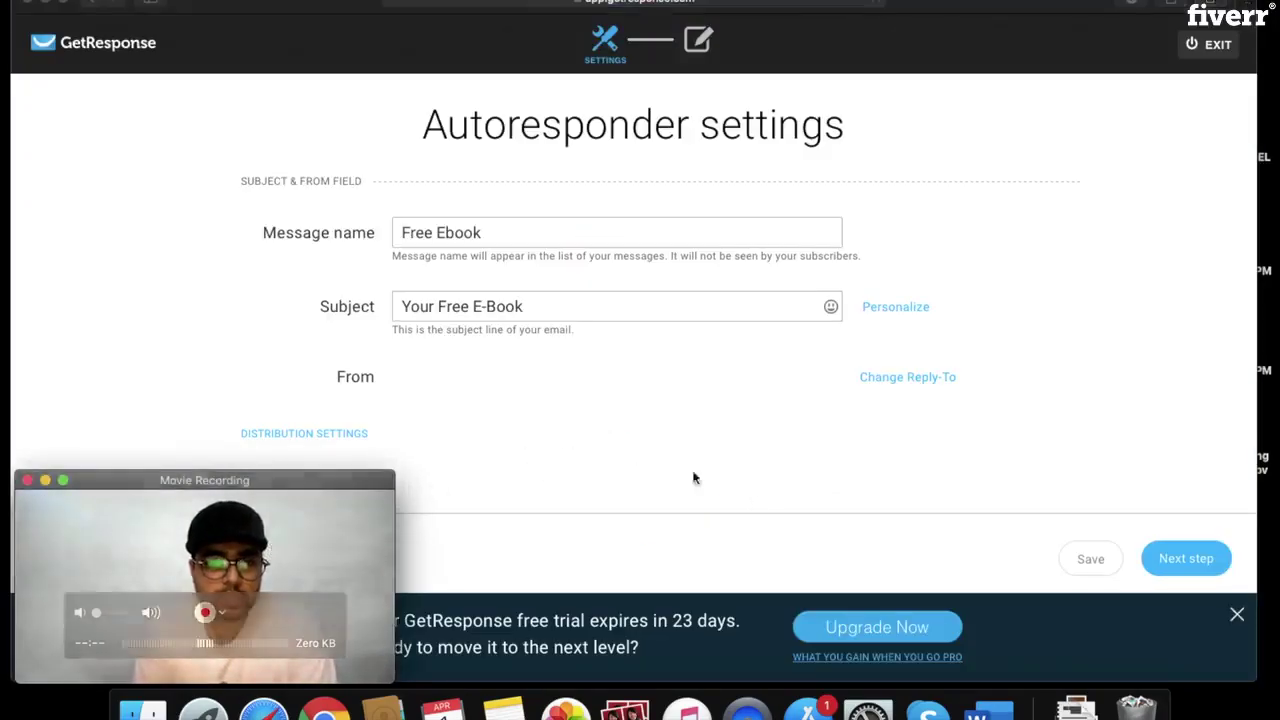
scroll(757, 503, down, 2)
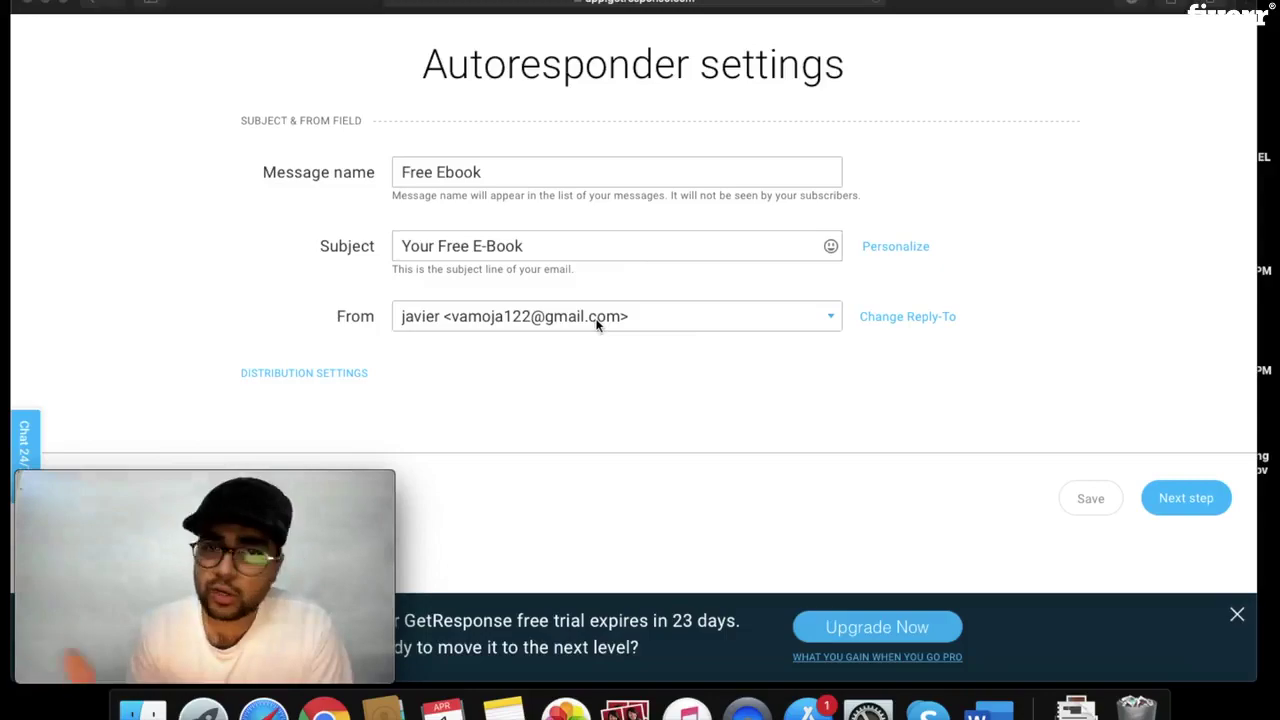
Load the Namecheap site in a new tab, then return to the GetResponse autoresponder settings.
key(super+t)
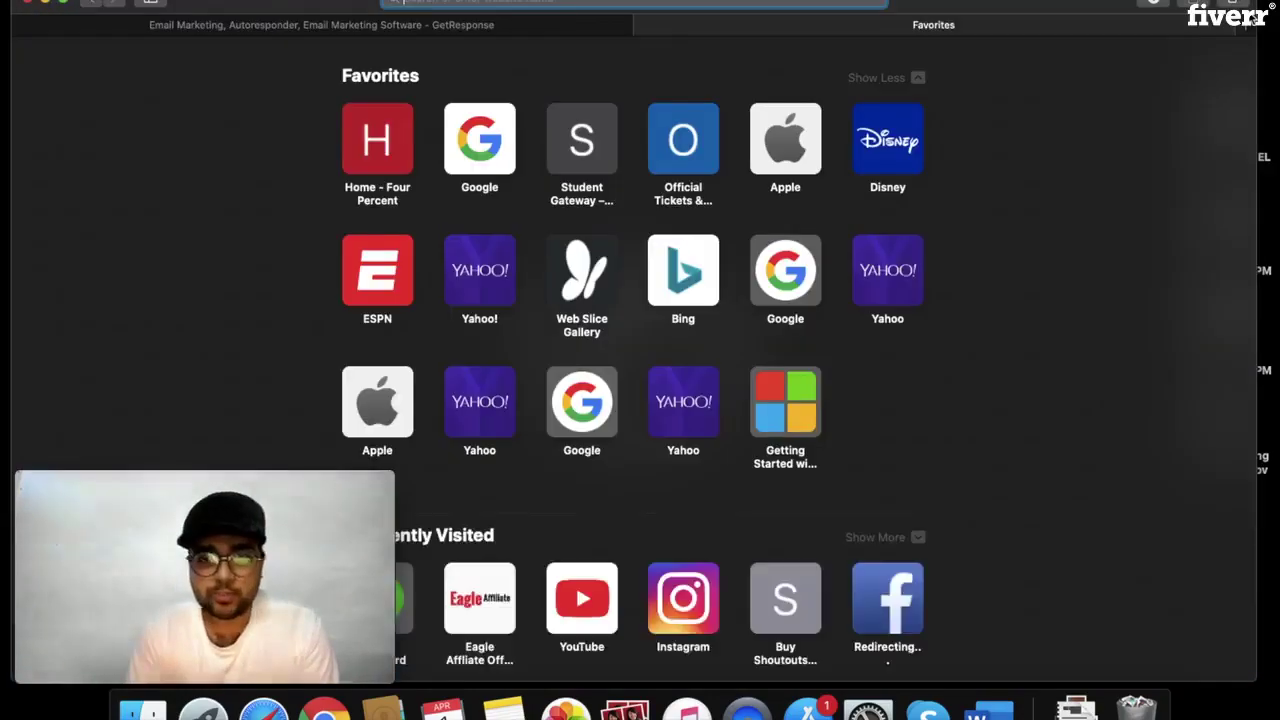
text(na)
key(Return)
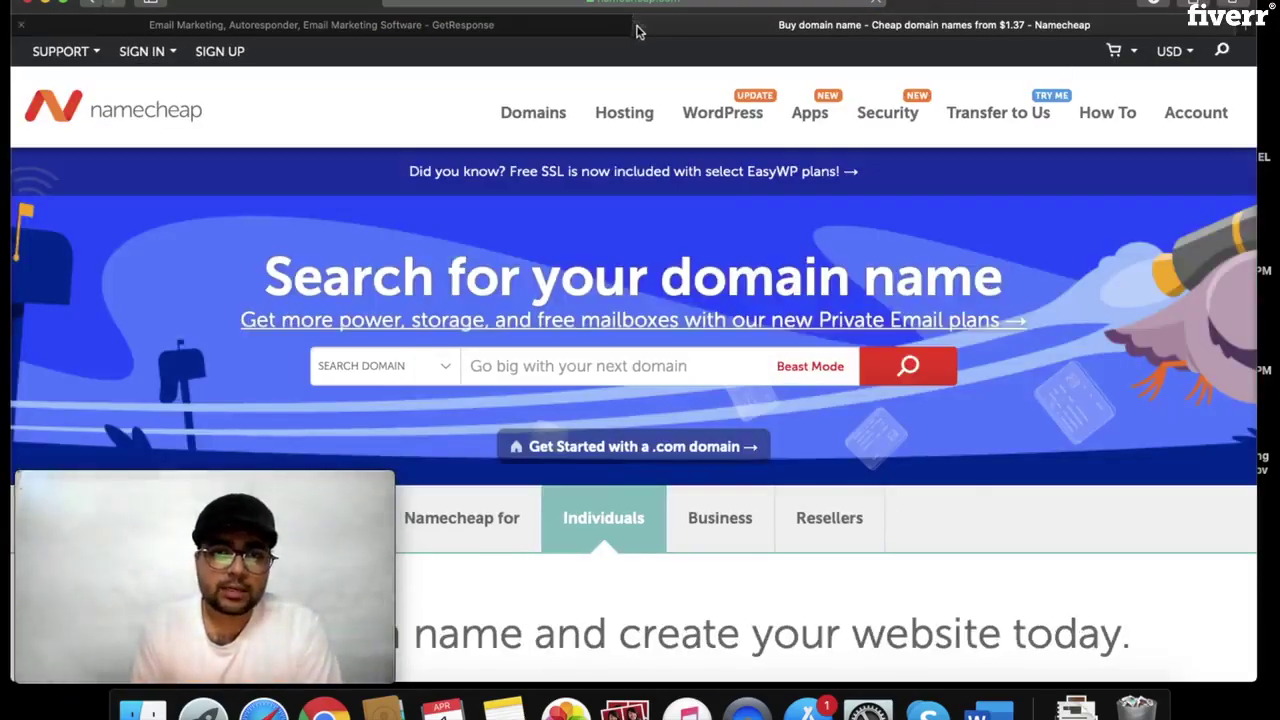
click(638, 28)
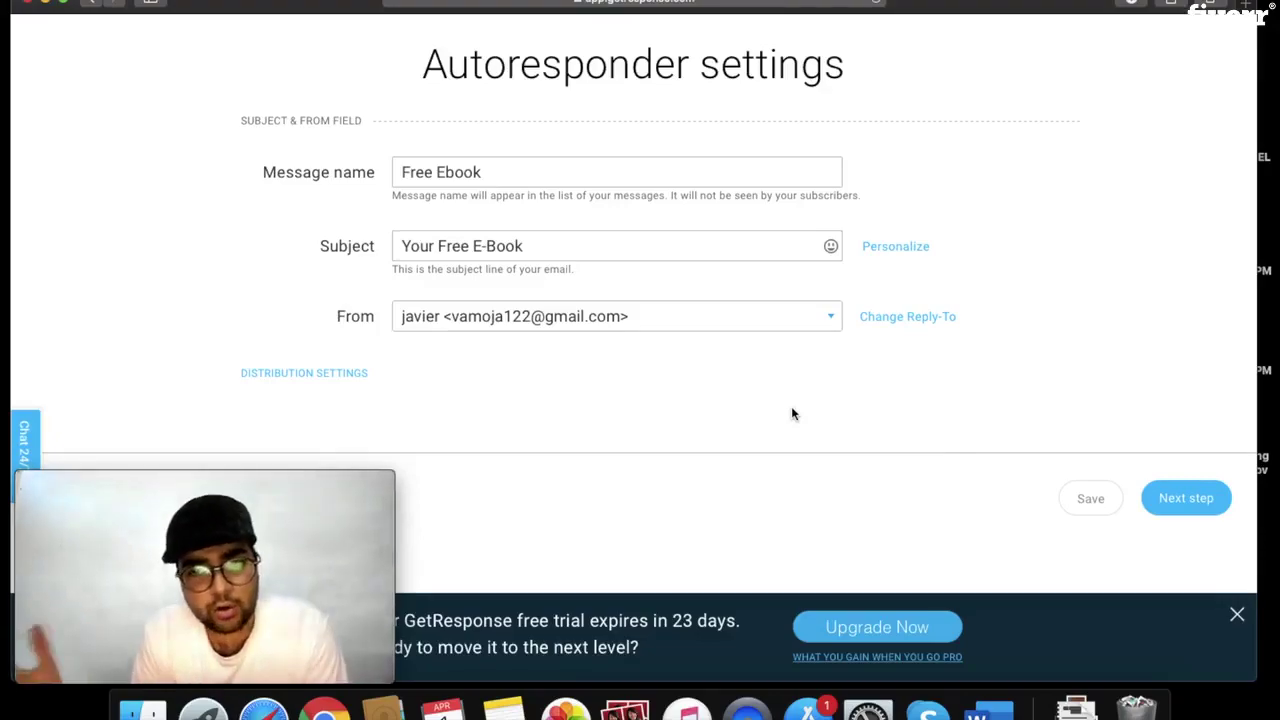
Reveal the reply-to field, dismiss the free trial banner, and continue to the Free Ebook message editor.
click(895, 318)
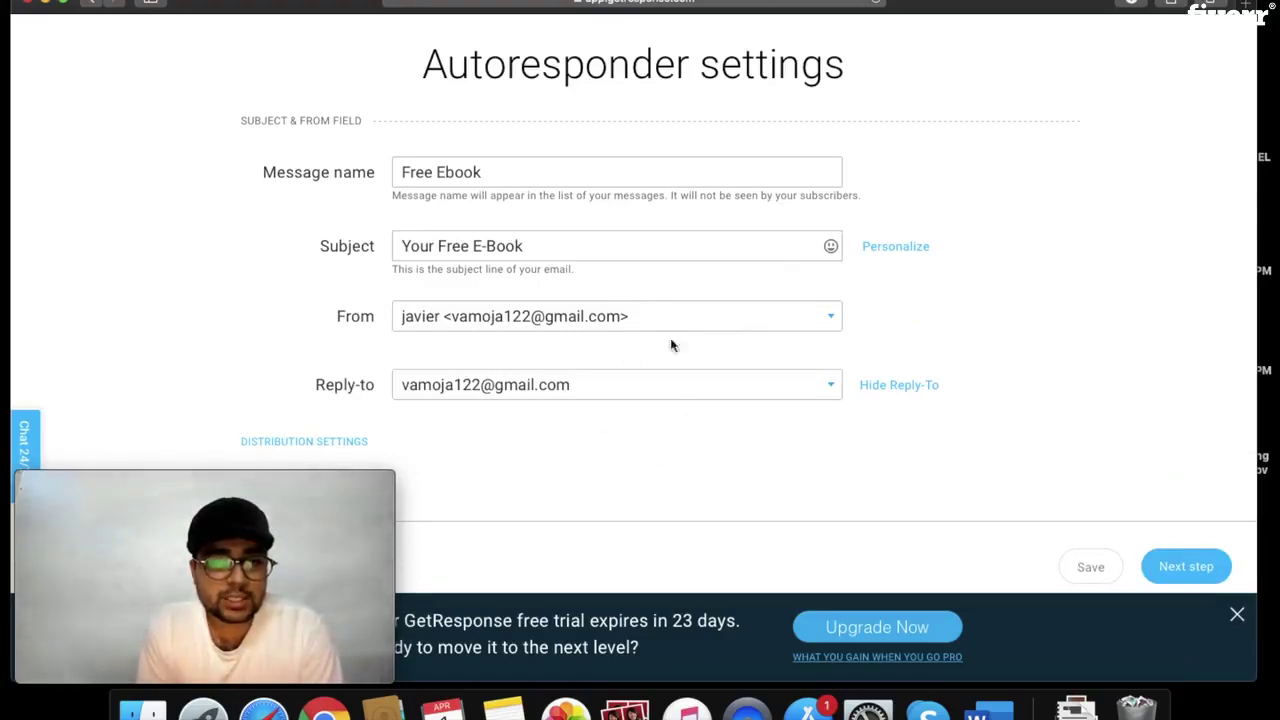
click(1237, 614)
click(1204, 567)
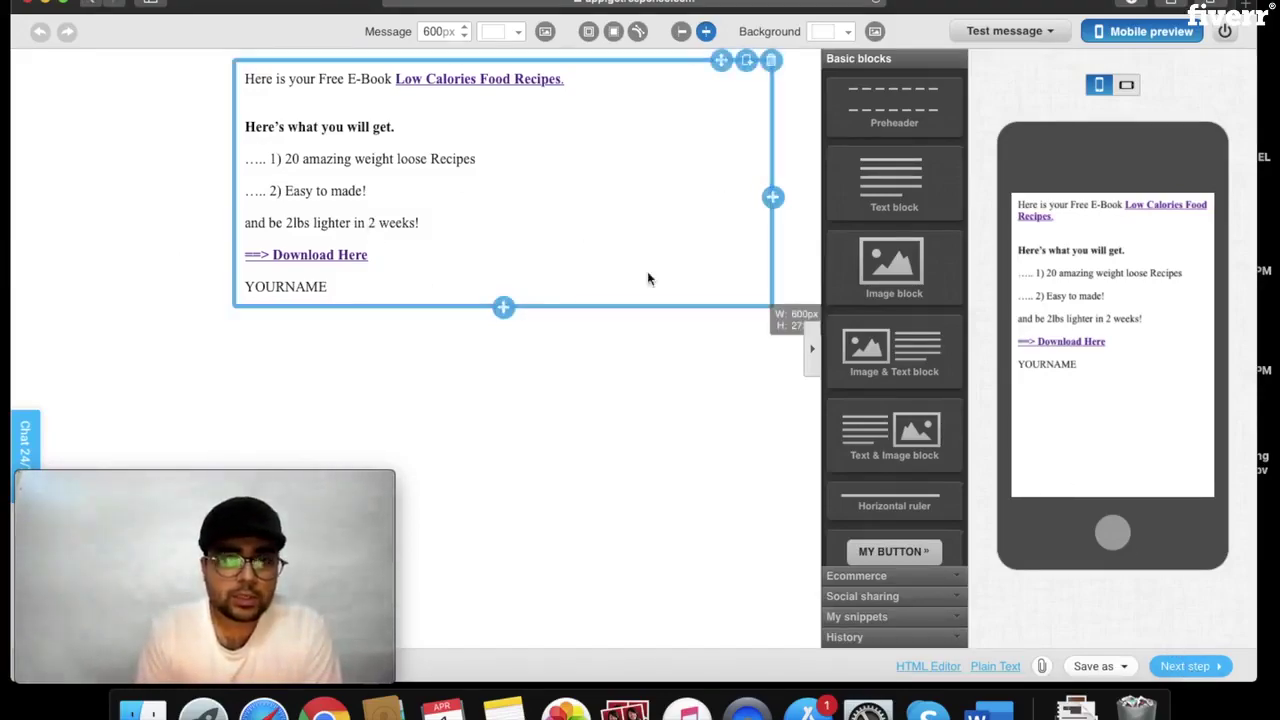
Move past the message editor and save and publish the Free Ebook autoresponder.
click(1186, 666)
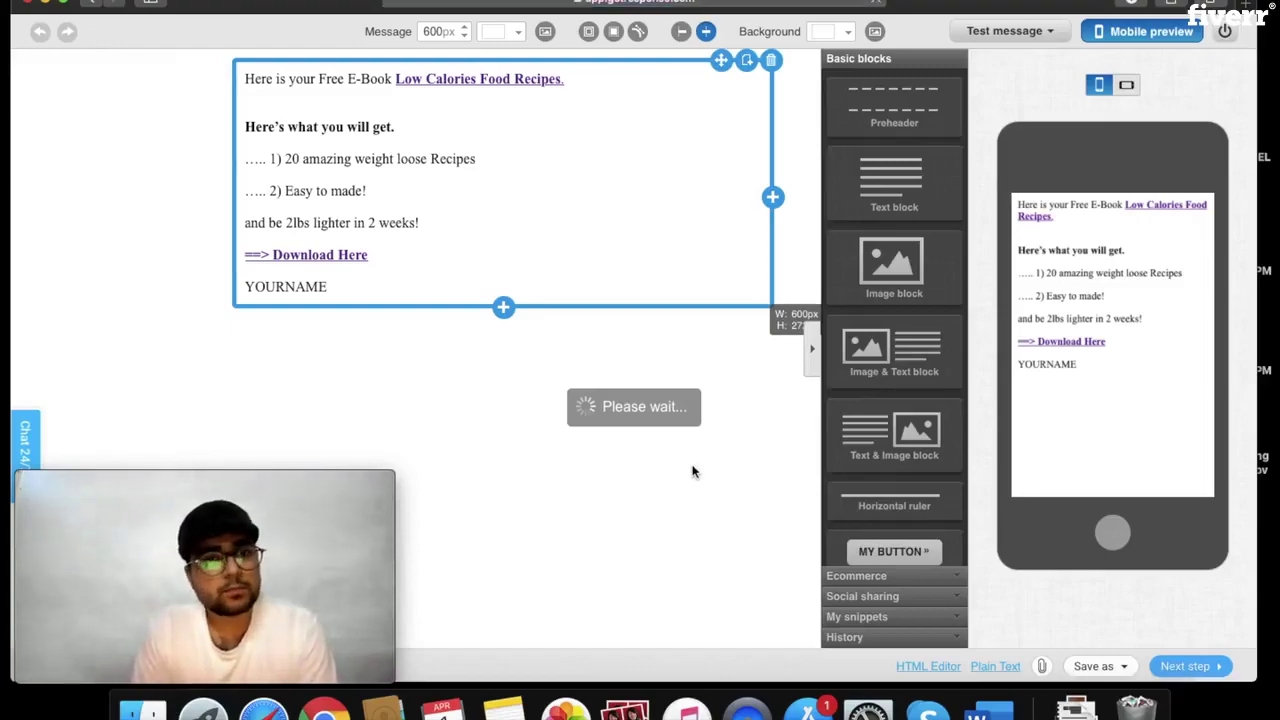
scroll(693, 472, down, 10)
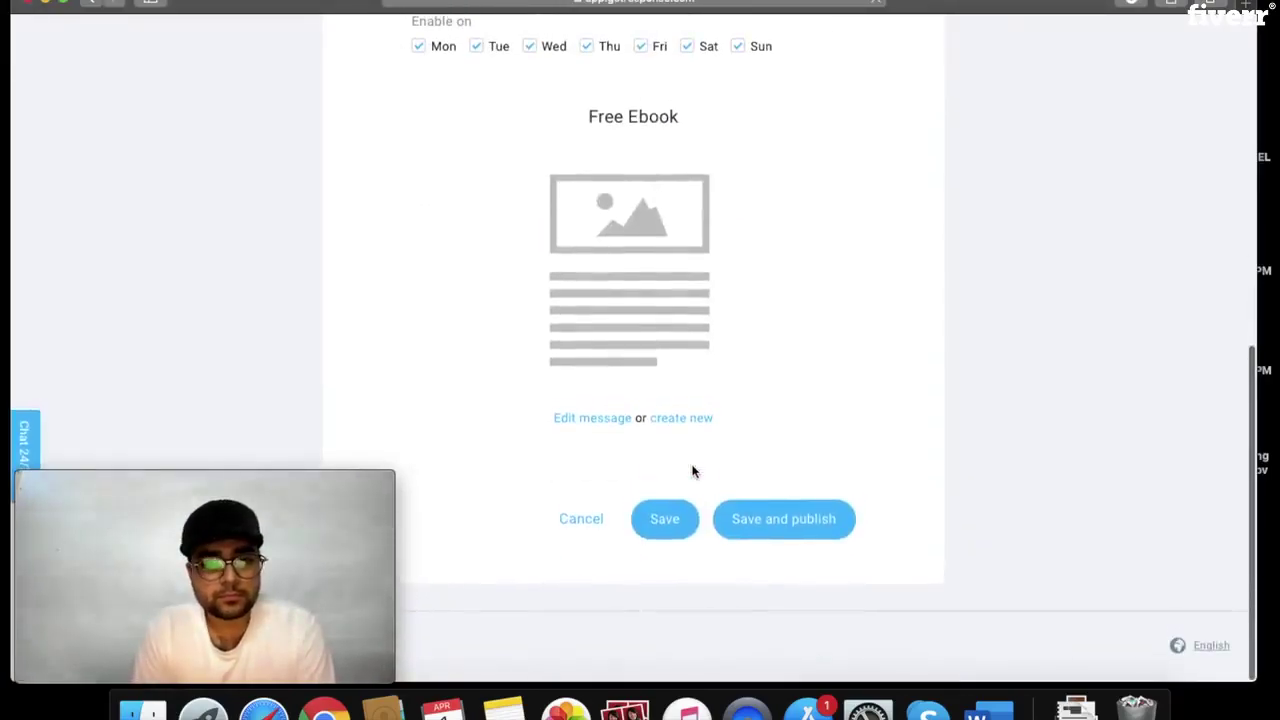
scroll(569, 518, up, 10)
scroll(566, 518, down, 10)
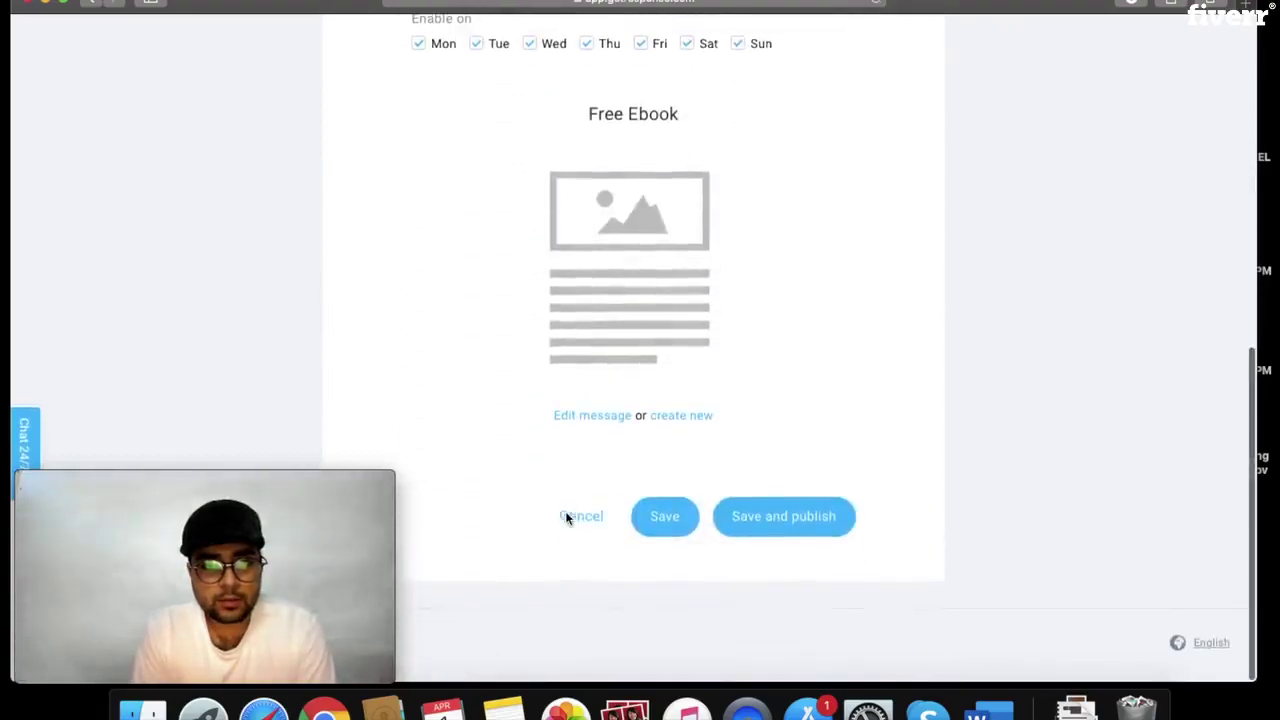
click(827, 520)
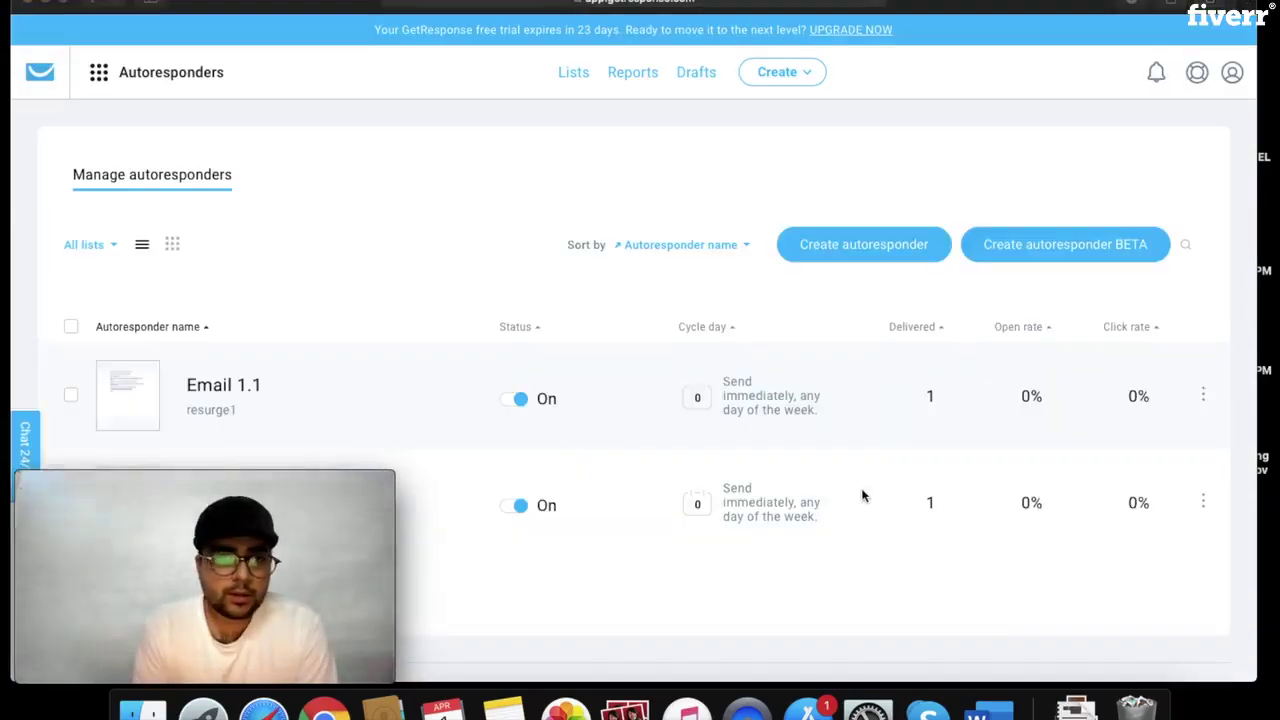
Open Email 1.1 and edit its message, showing subject 'Mom of 3 loses 62lbs with OverNight "hack"'.
scroll(466, 366, down, 1)
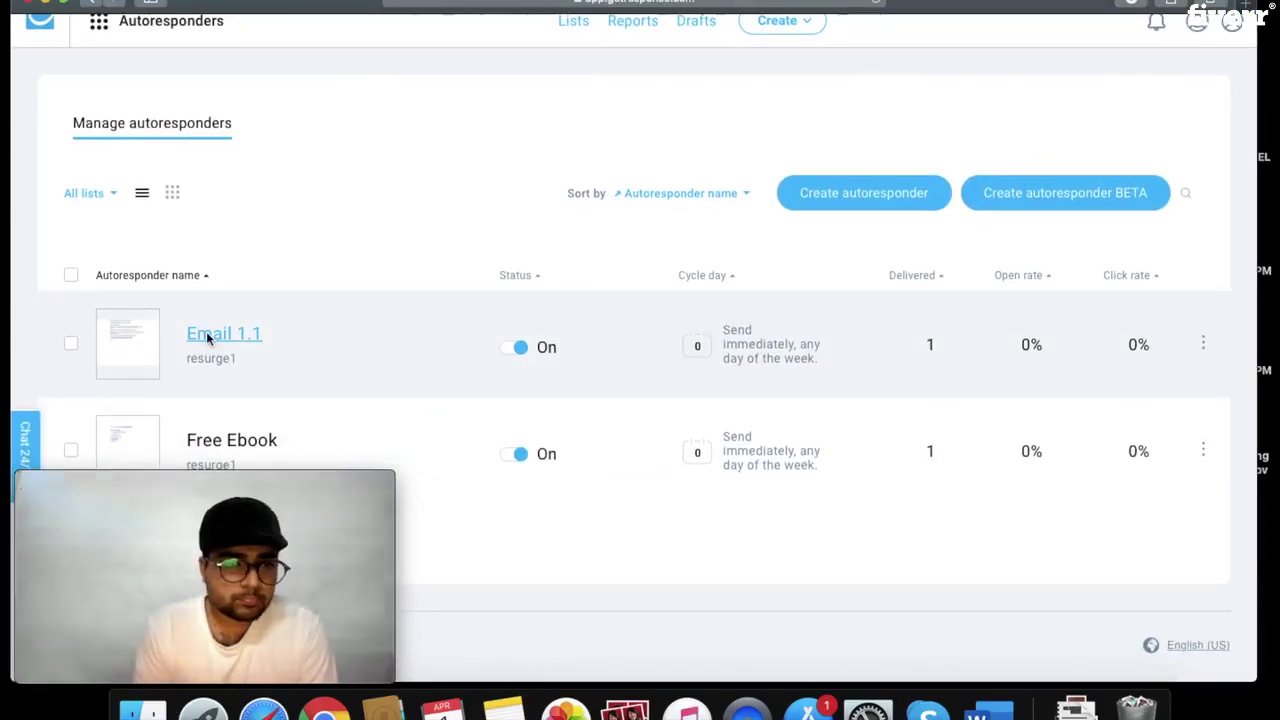
click(207, 336)
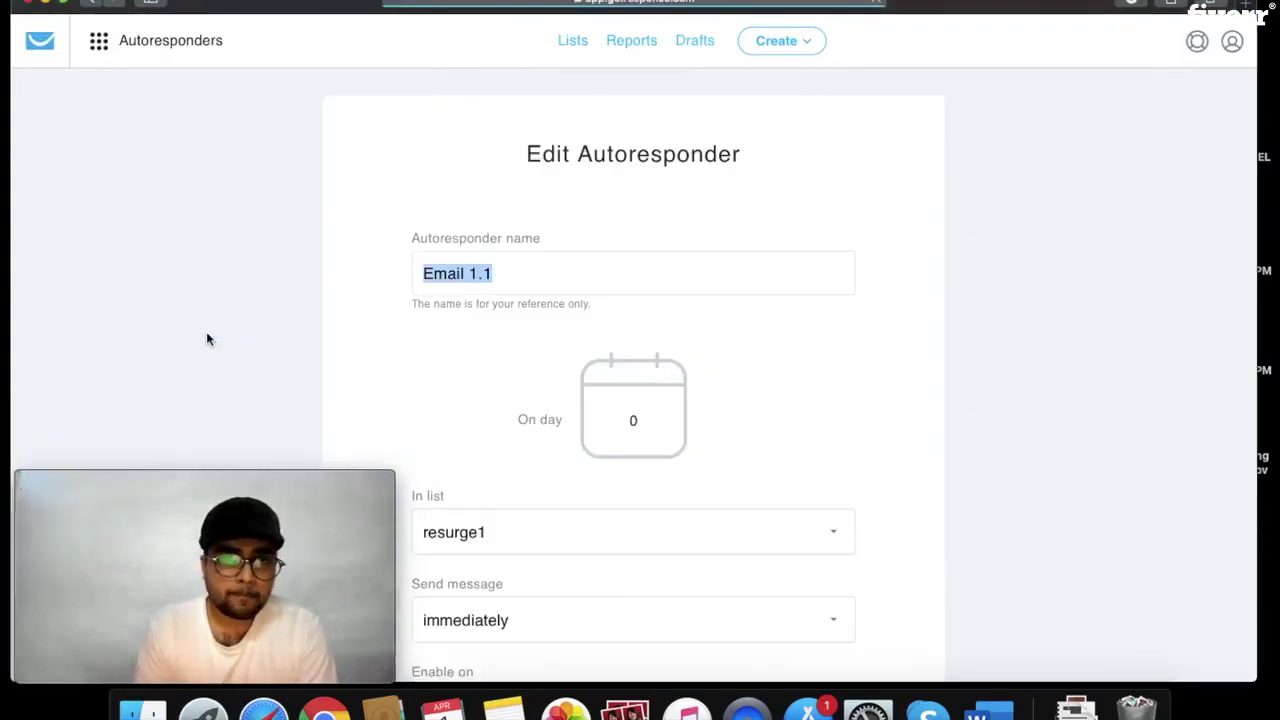
scroll(929, 357, down, 5)
scroll(929, 357, down, 4)
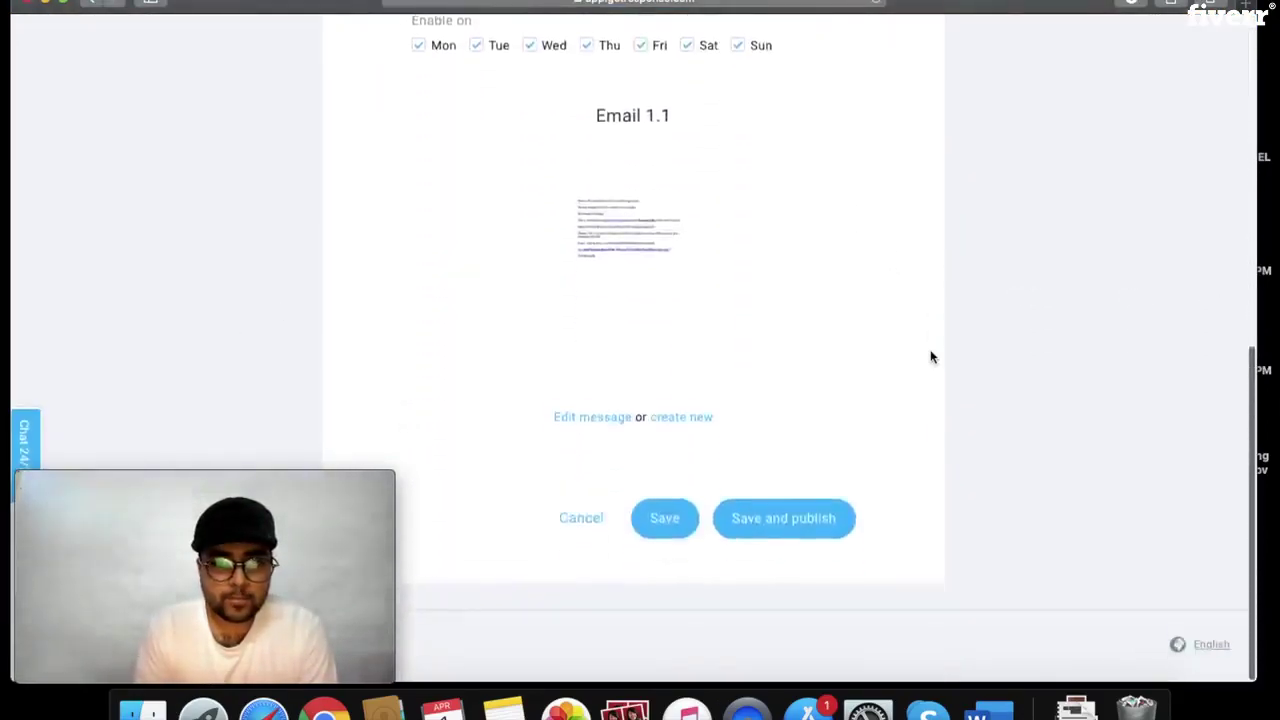
scroll(929, 357, up, 5)
scroll(929, 357, down, 8)
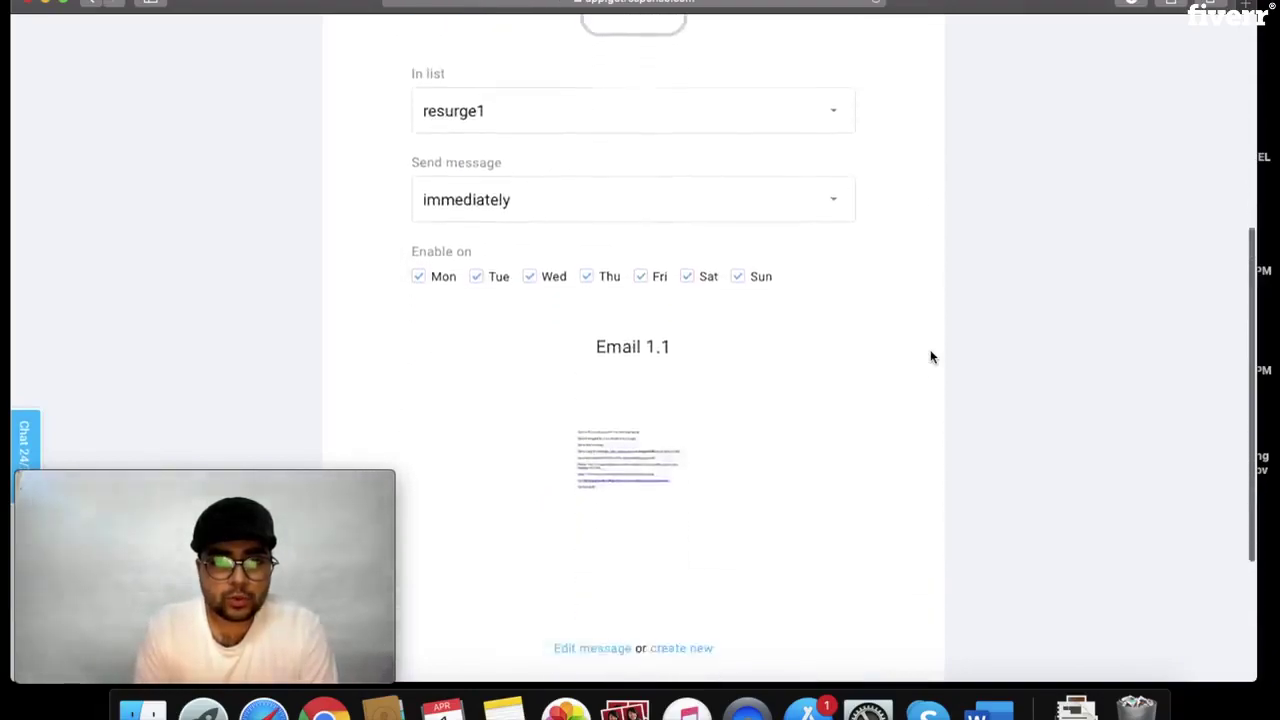
click(594, 449)
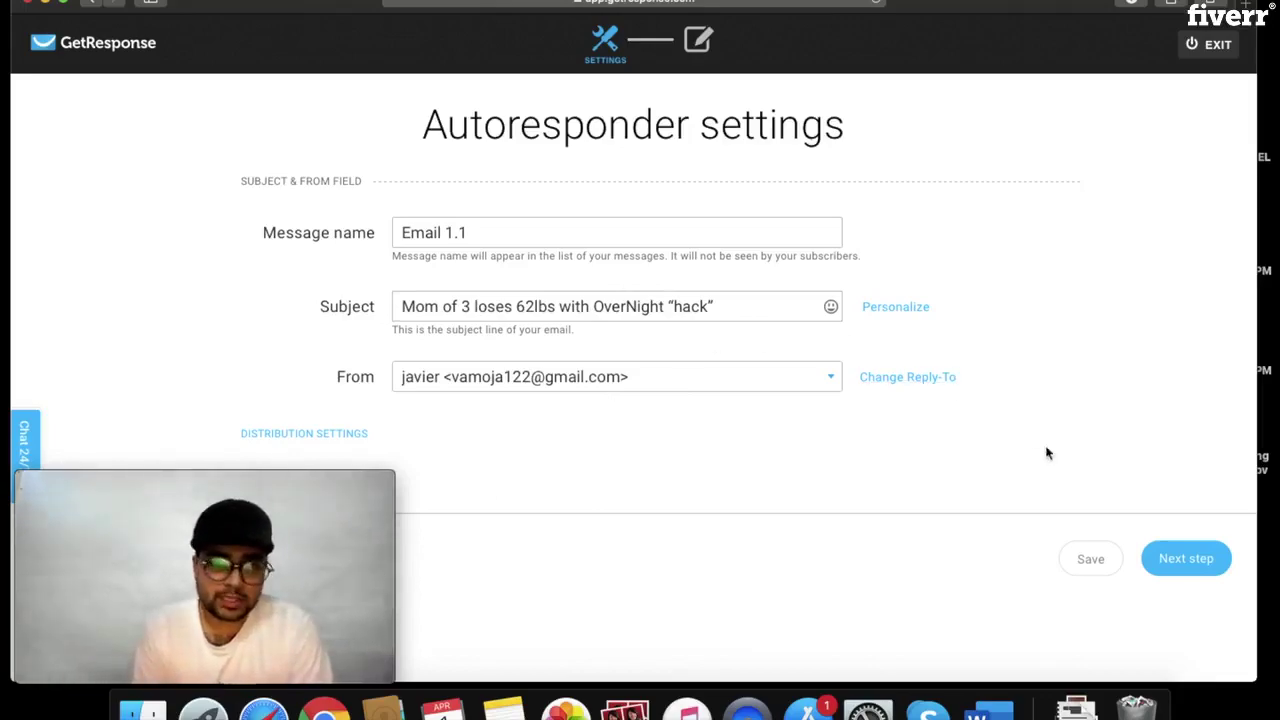
Continue to the Email 1.1 body about Grace's 62lbs loss in the message editor.
click(1188, 564)
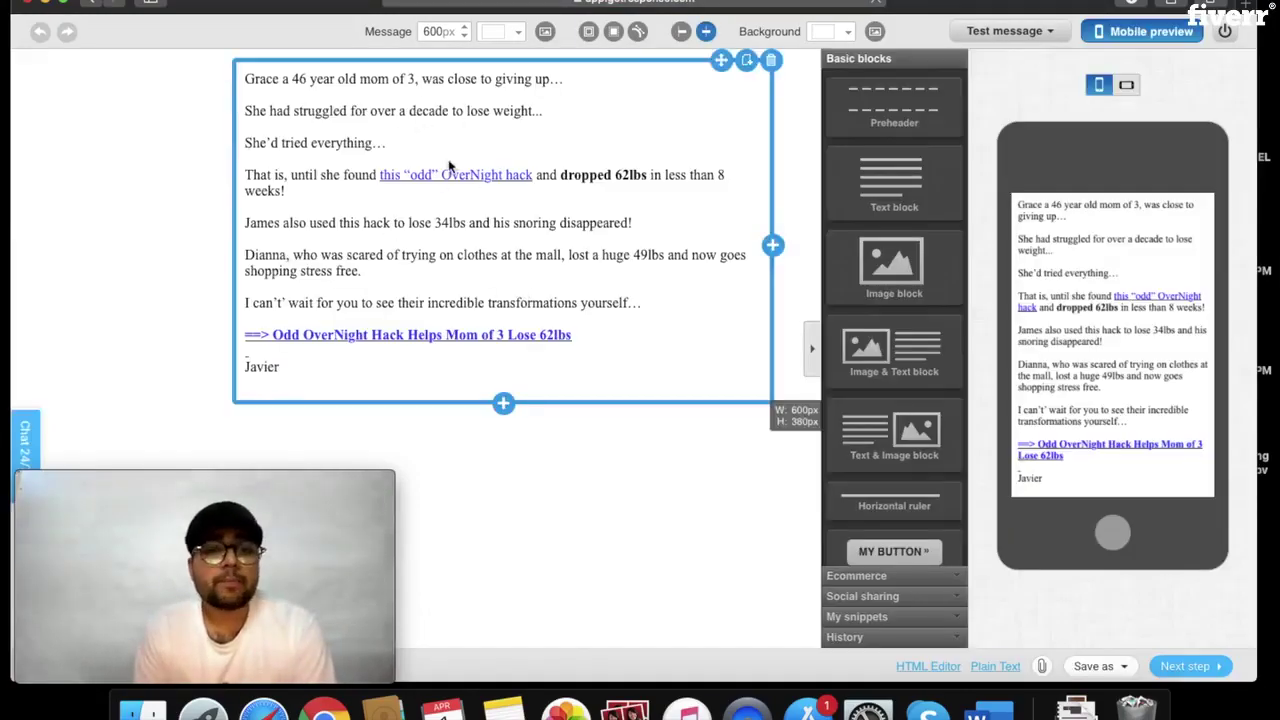
key(super+plus)
key(super+plus)
key(super+plus)
scroll(437, 194, down, 1)
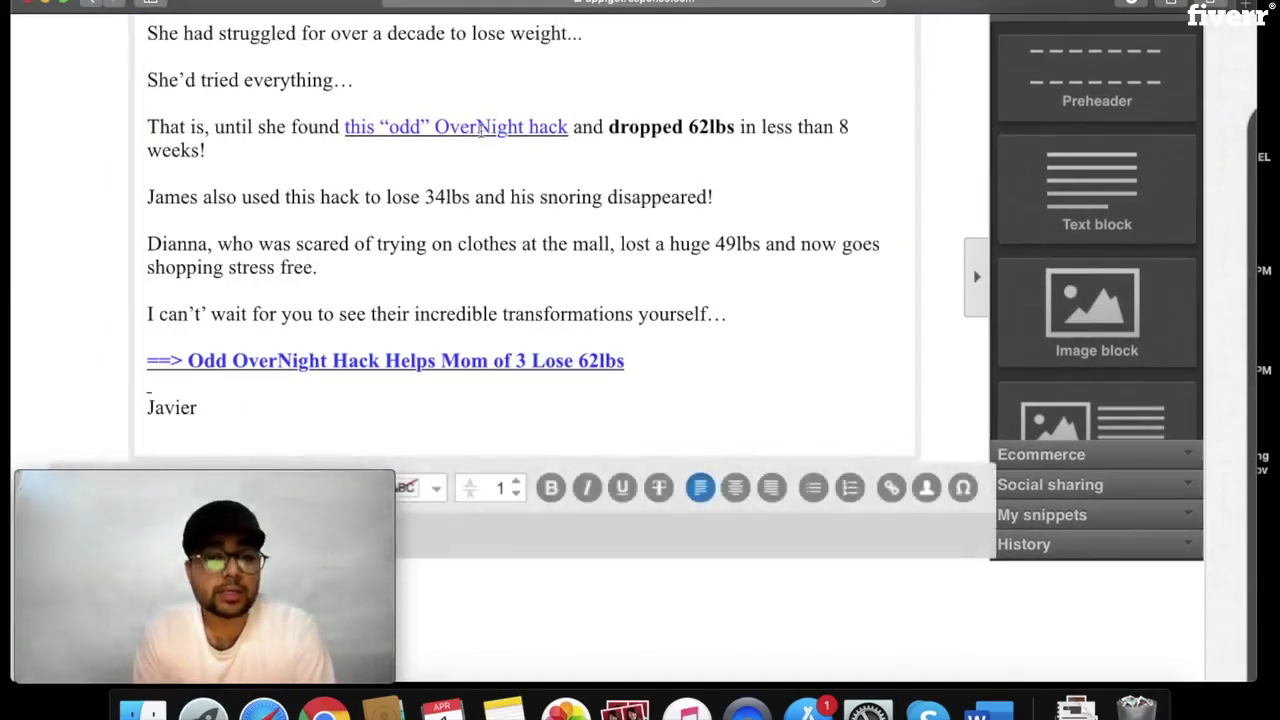
scroll(477, 130, down, 1)
key(super+minus)
click(457, 88)
triple_click(480, 88)
click(457, 88)
drag(556, 88, 348, 88)
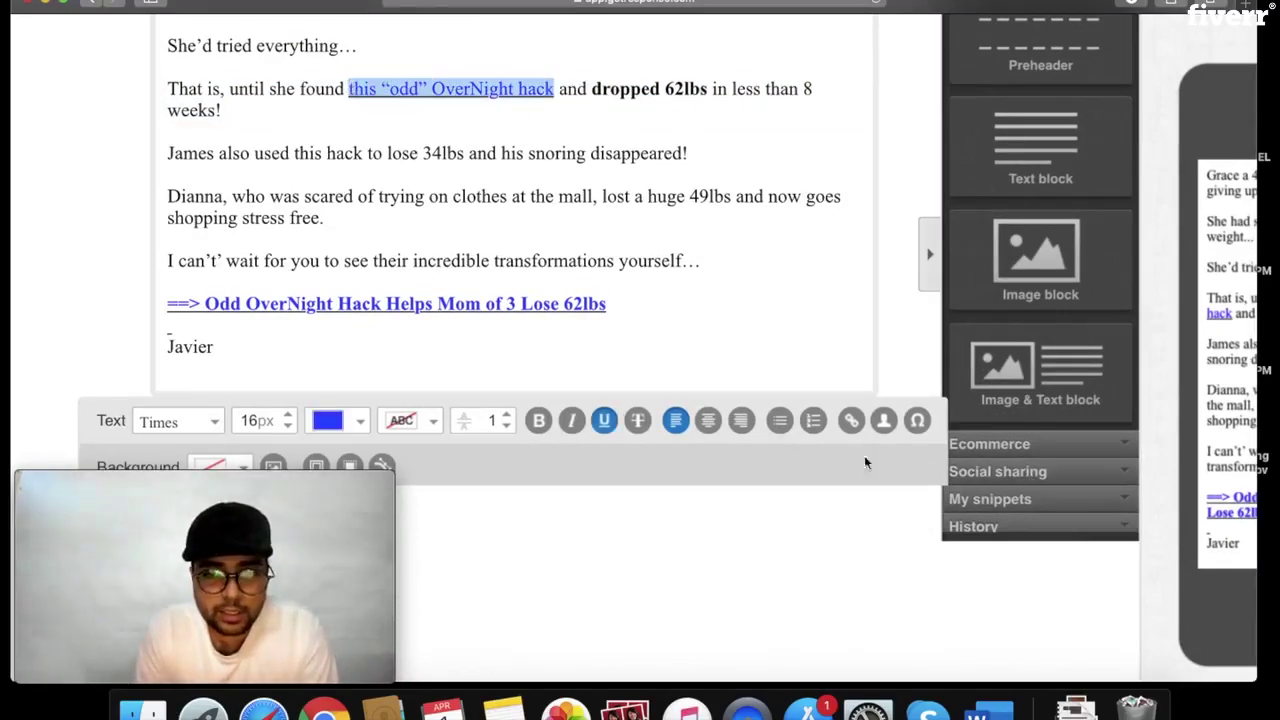
click(849, 422)
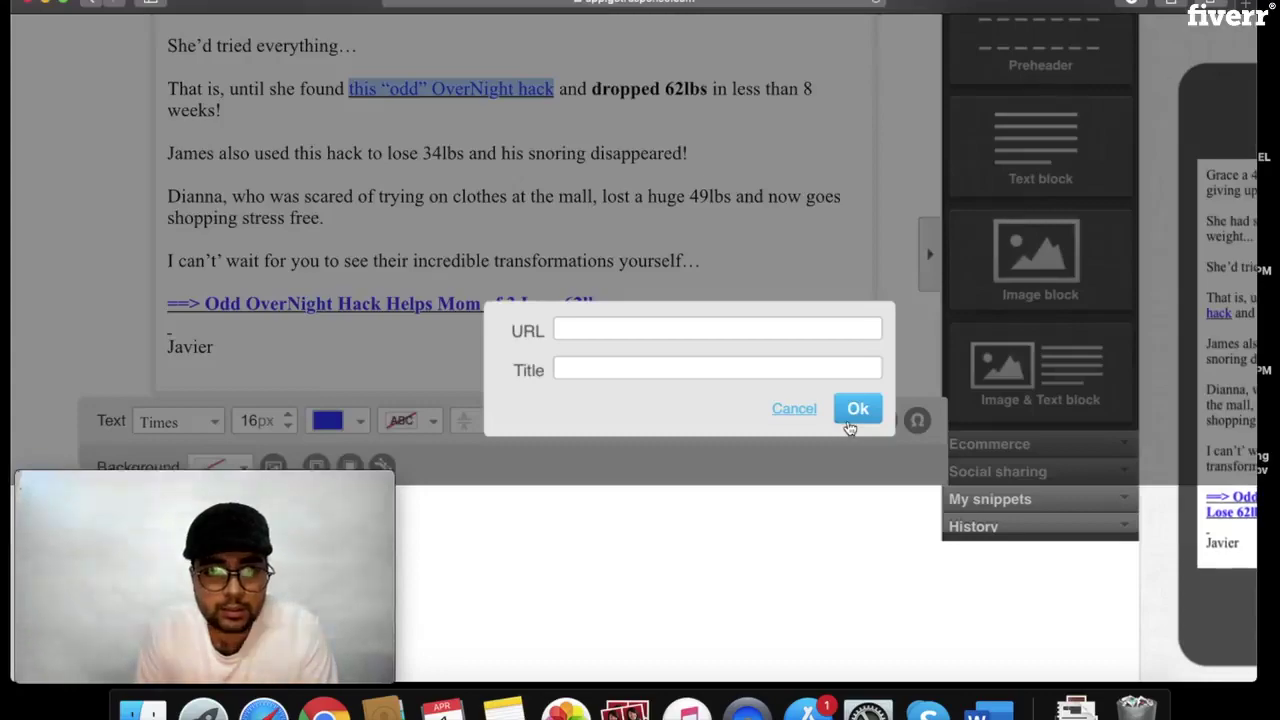
click(670, 332)
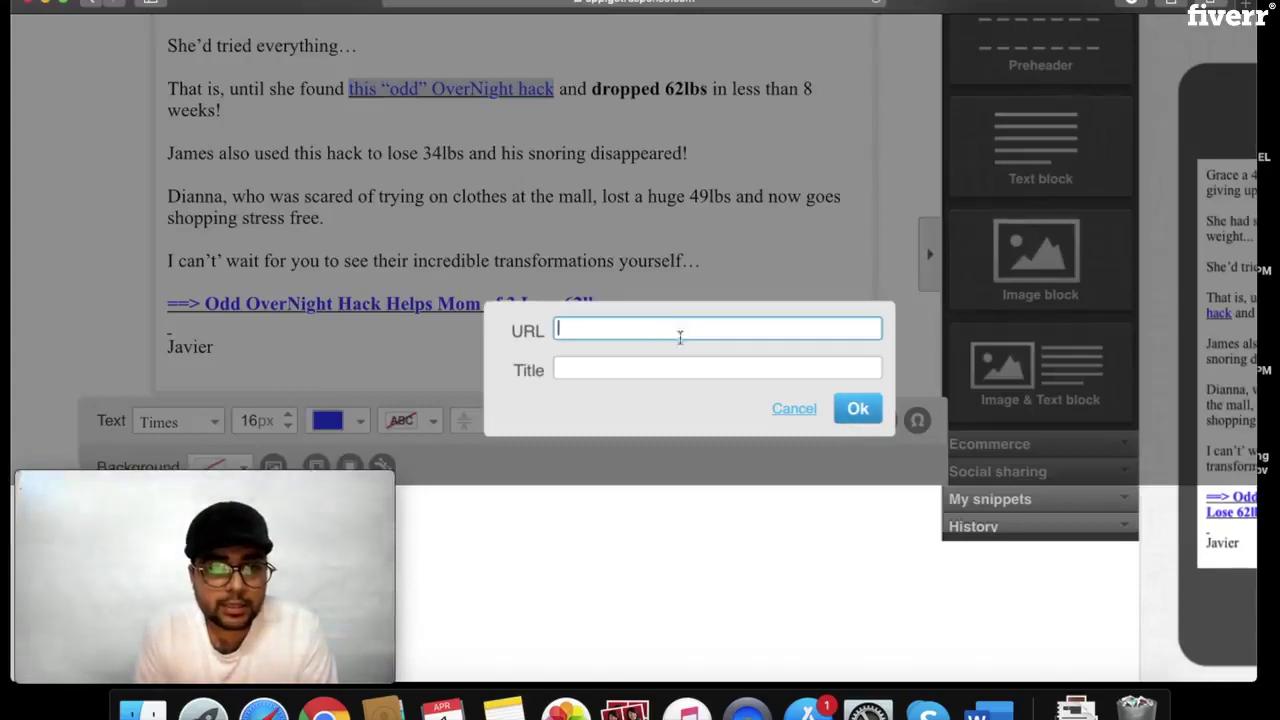
click(791, 411)
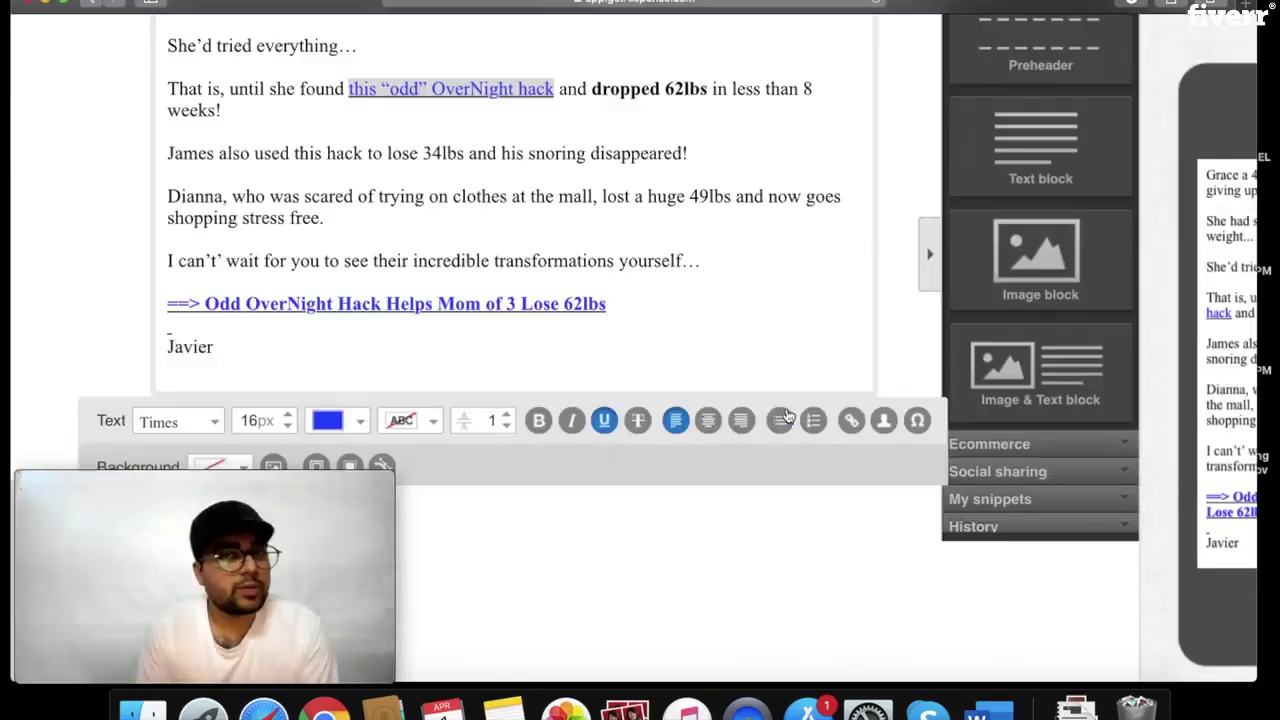
triple_click(622, 310)
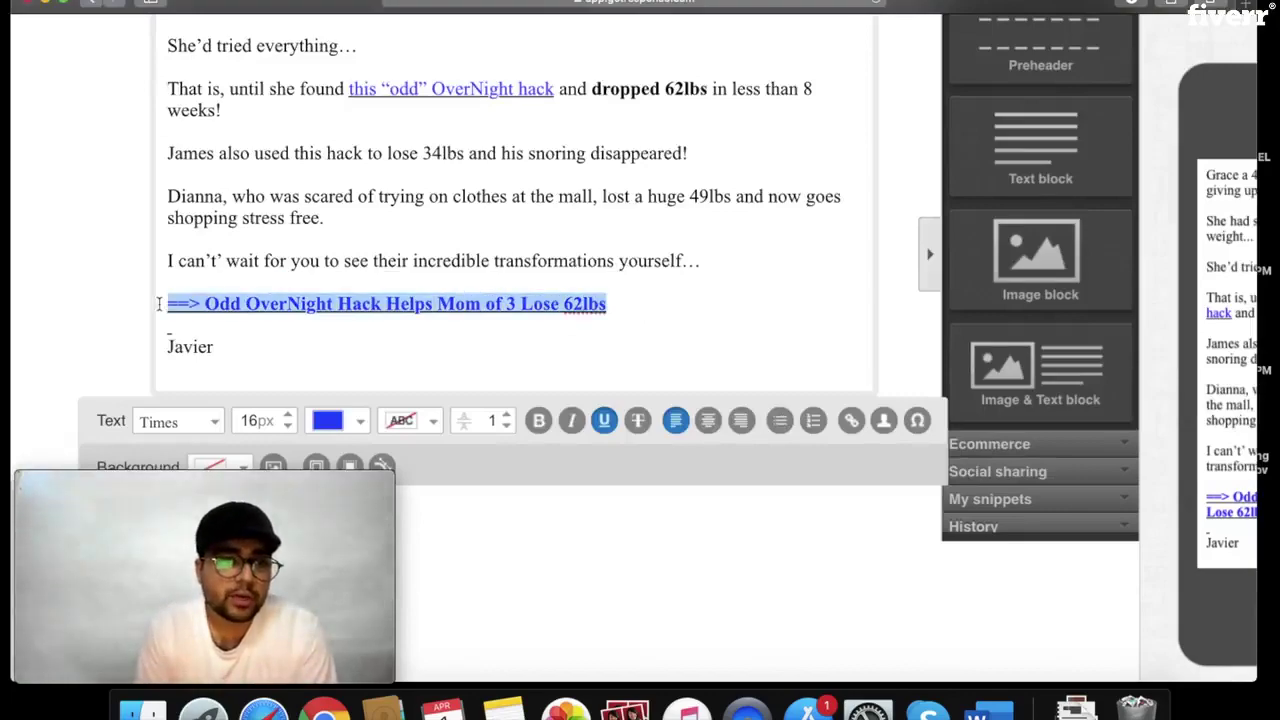
click(757, 304)
key(super+minus)
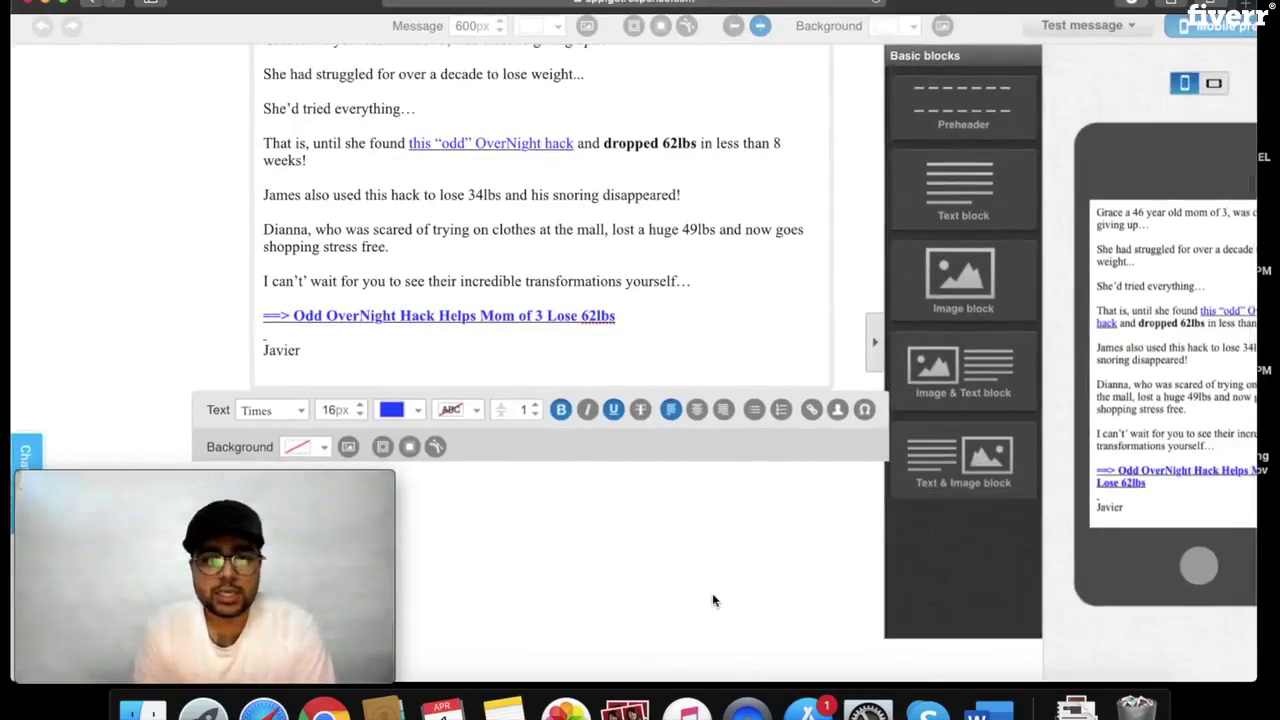
key(super+minus)
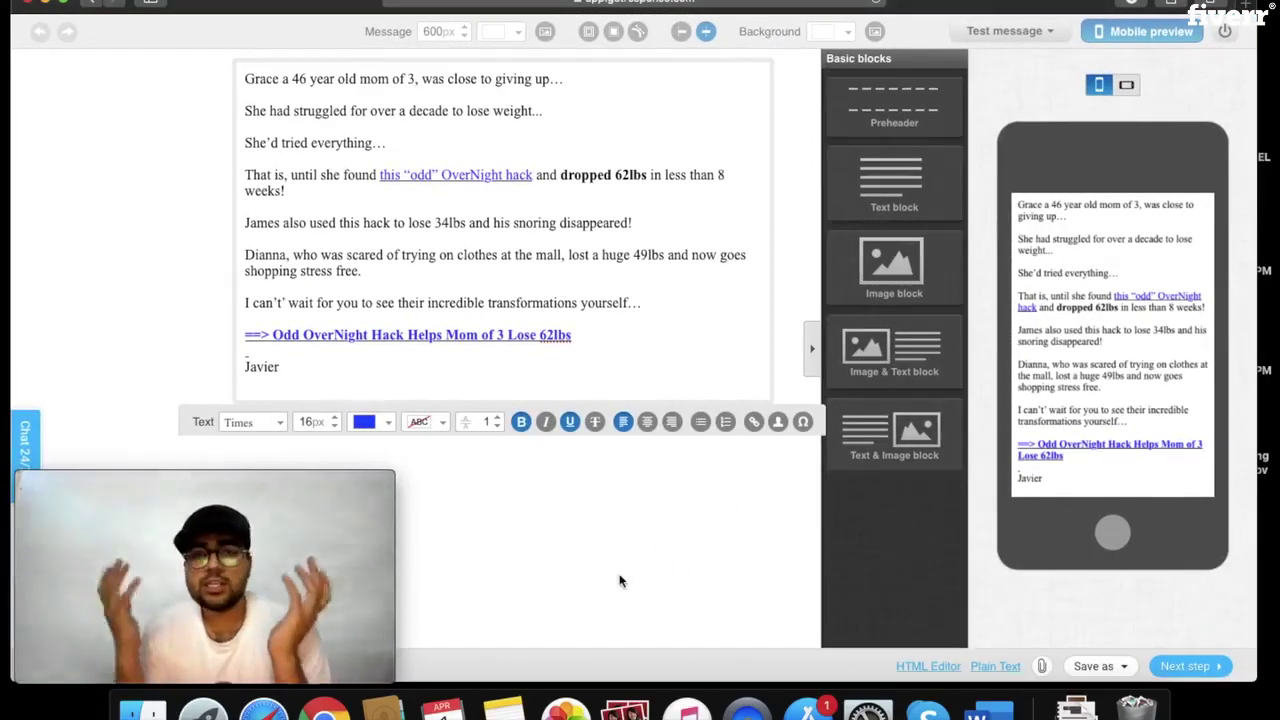
click(1188, 666)
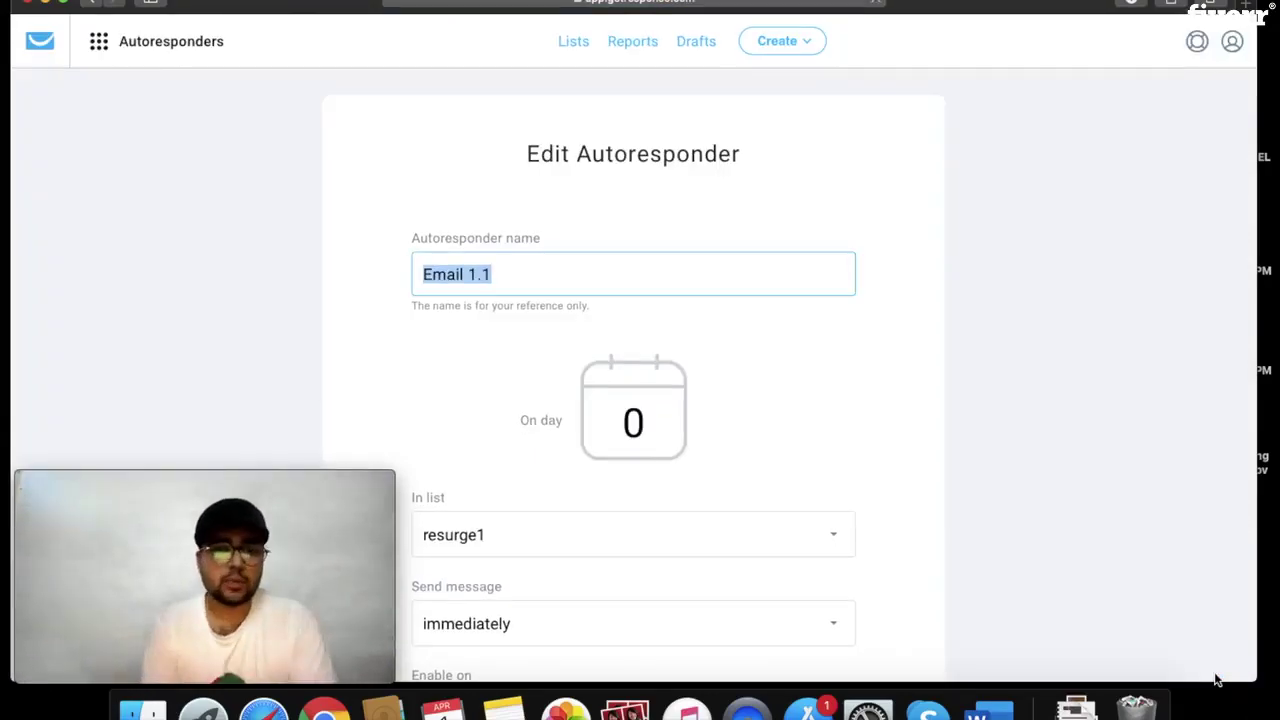
Leave the Email 1.1 autoresponder settings and return to the GetResponse dashboard home page.
click(53, 53)
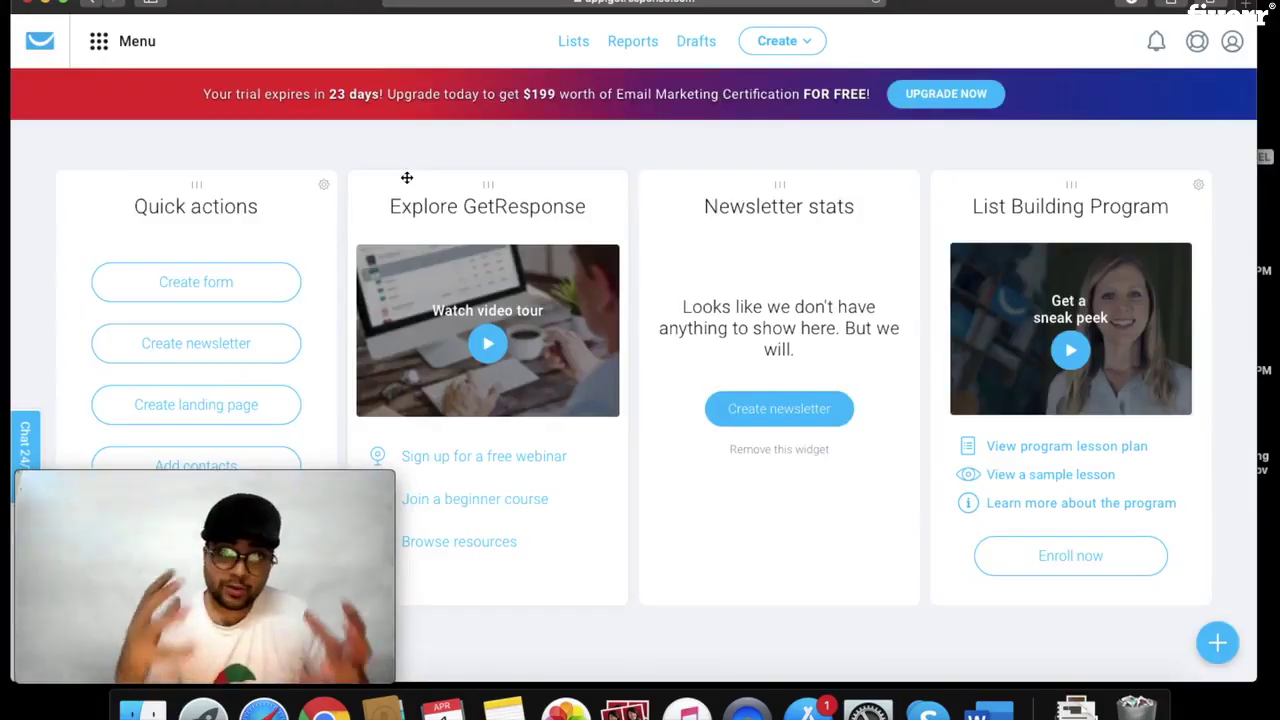